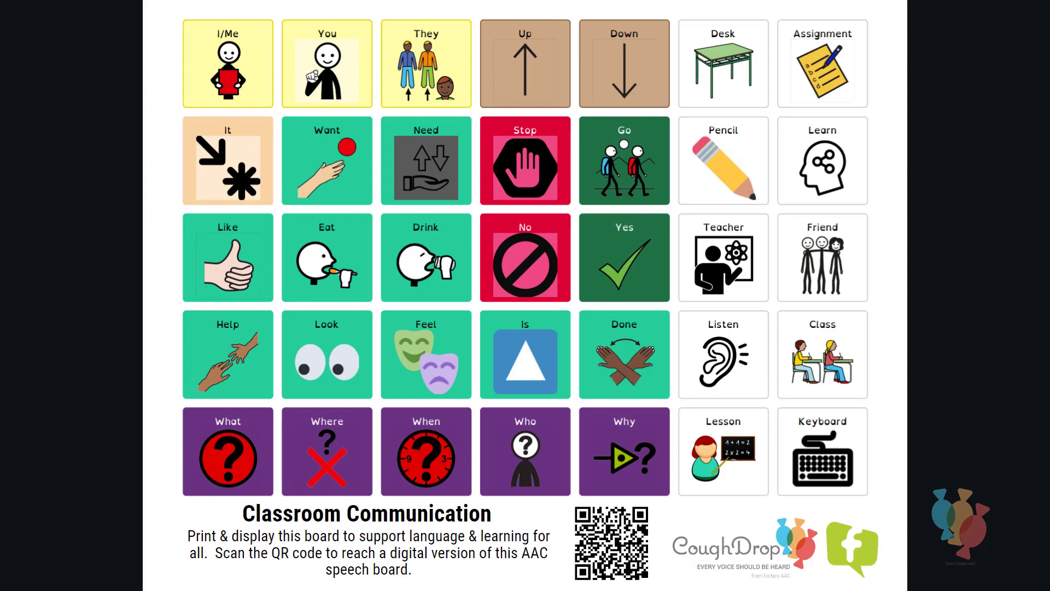
key("Right")
key("Right")
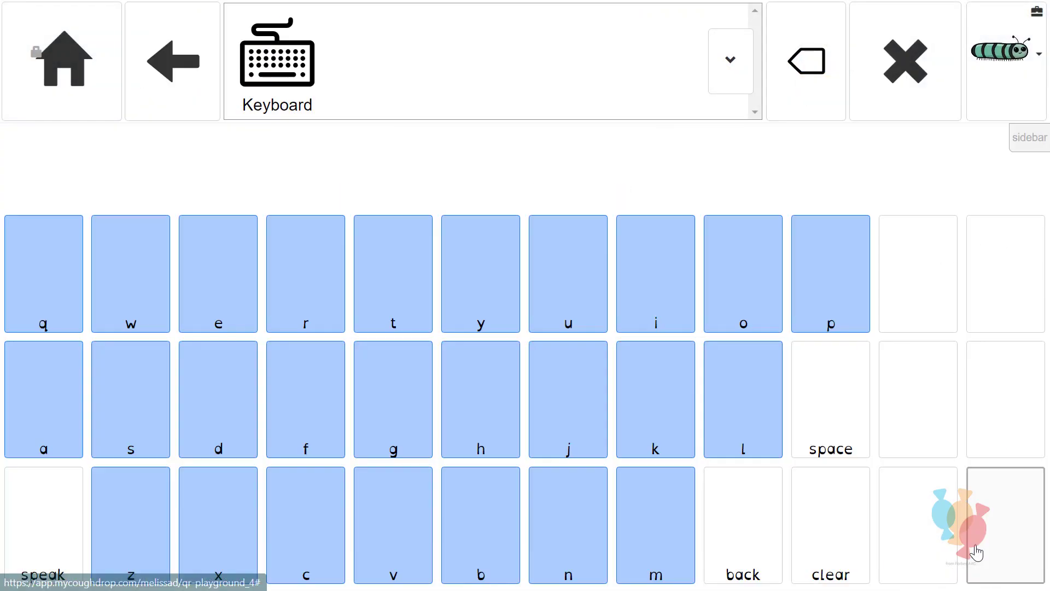
Step: Spell 'howdy' in the sentence bar with the h, o, w, d and y keys
left_click(481, 400)
left_click(744, 274)
left_click(130, 273)
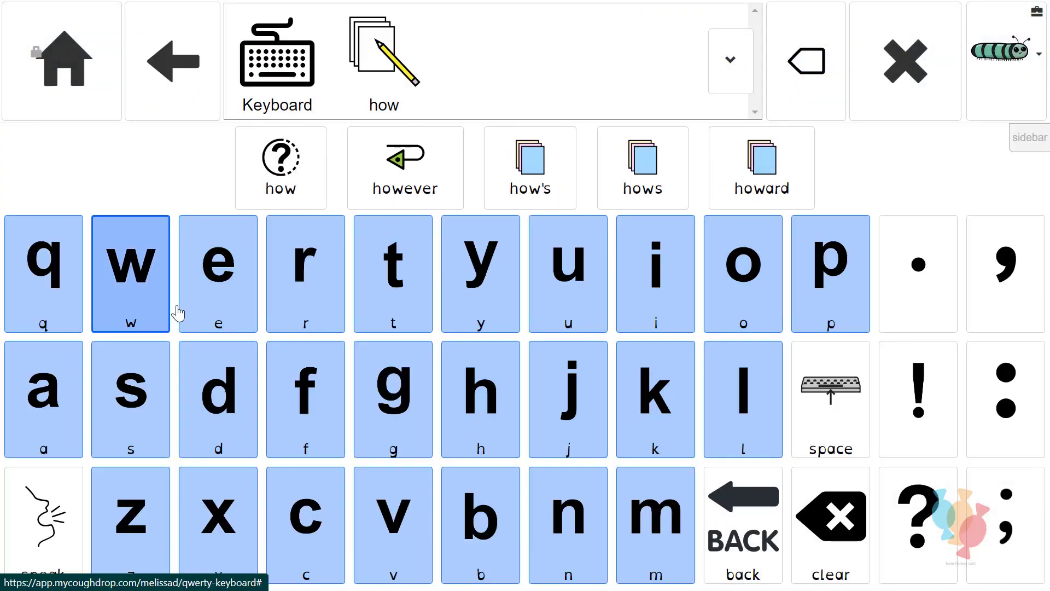
left_click(218, 394)
left_click(494, 261)
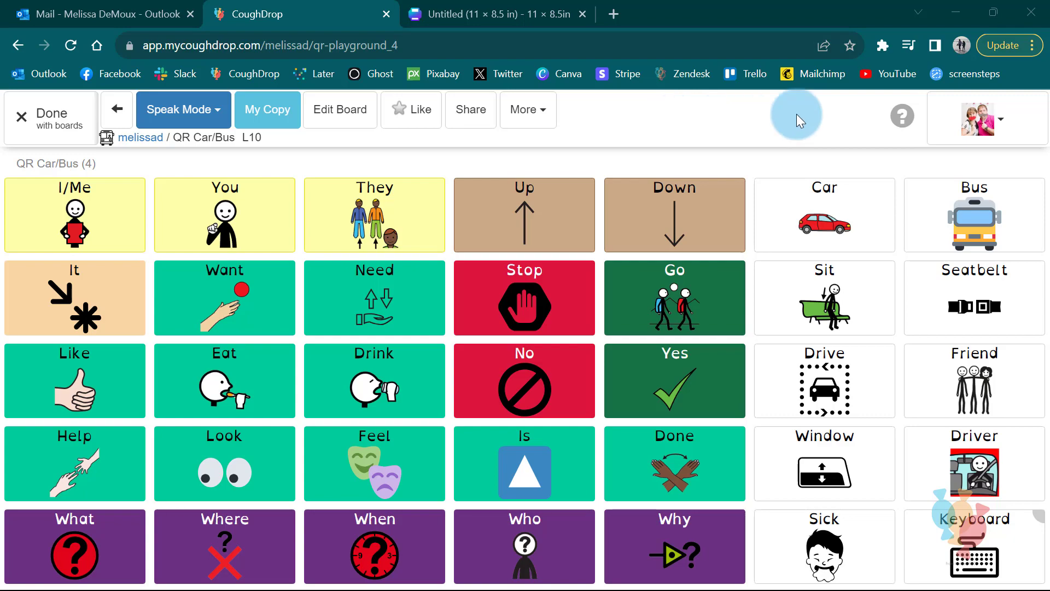
left_click(990, 120)
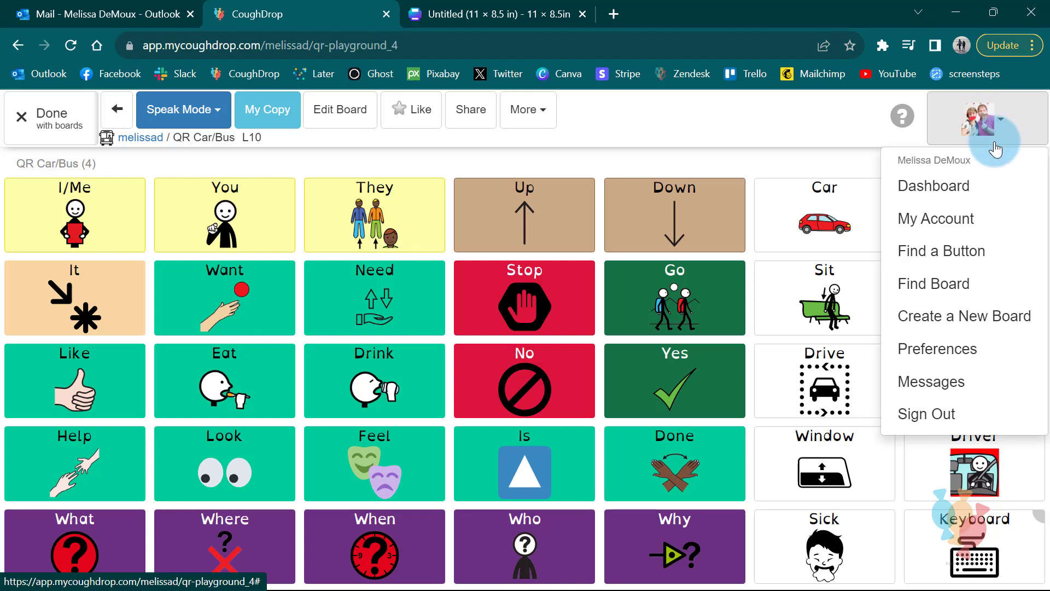
left_click(978, 318)
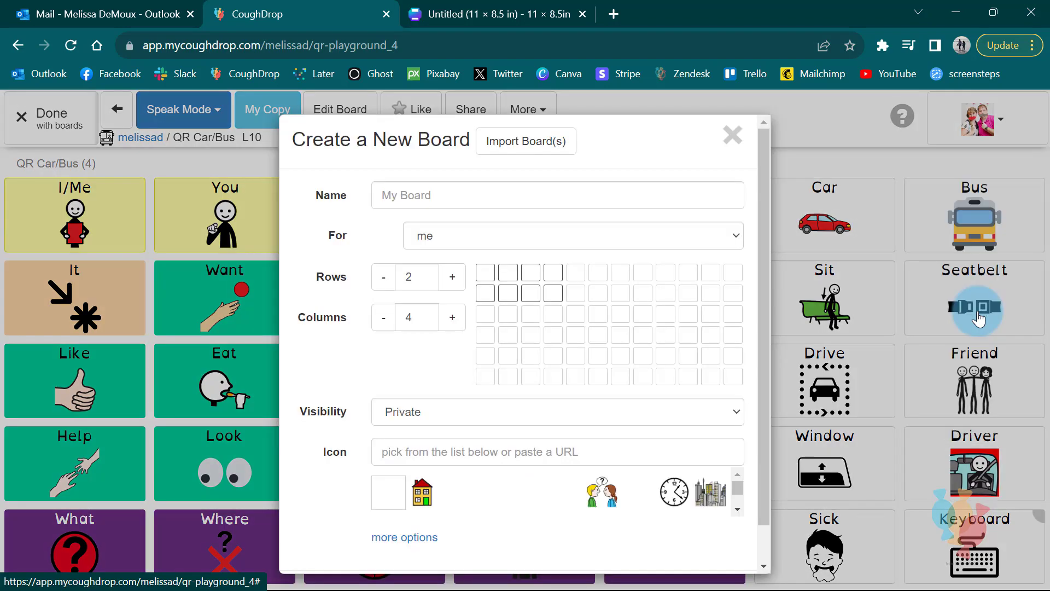
left_click(731, 133)
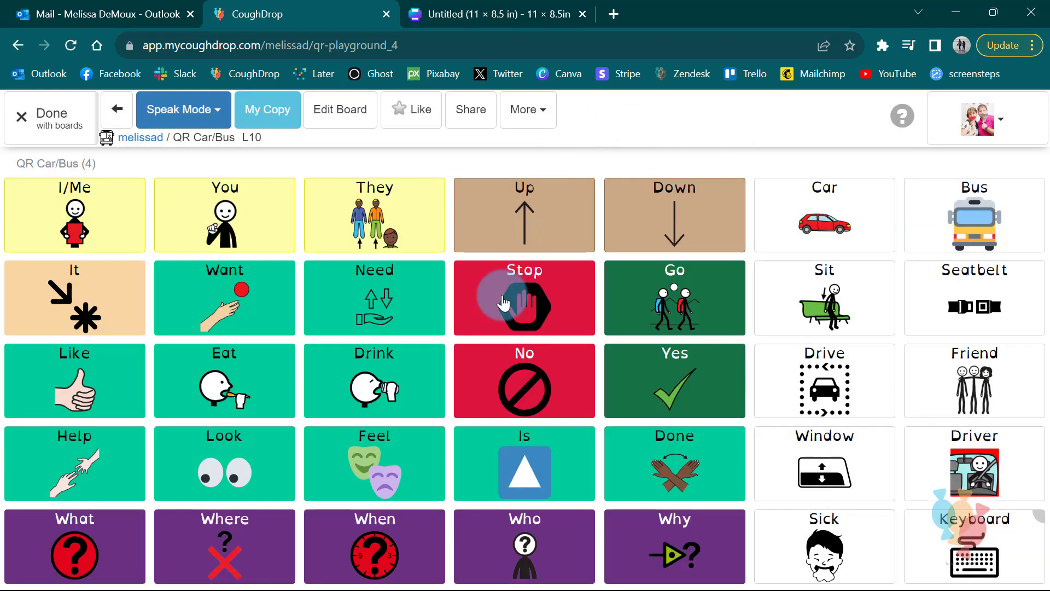
mouse_move(690, 229)
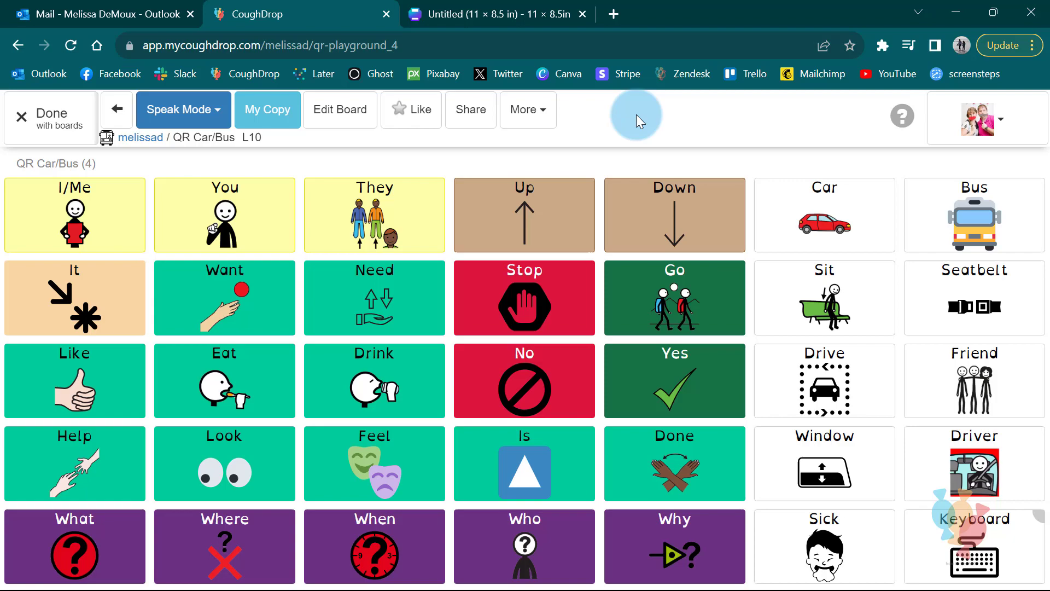
Step: Print just the QR Car/Bus board and open the generated PDF
left_click(540, 121)
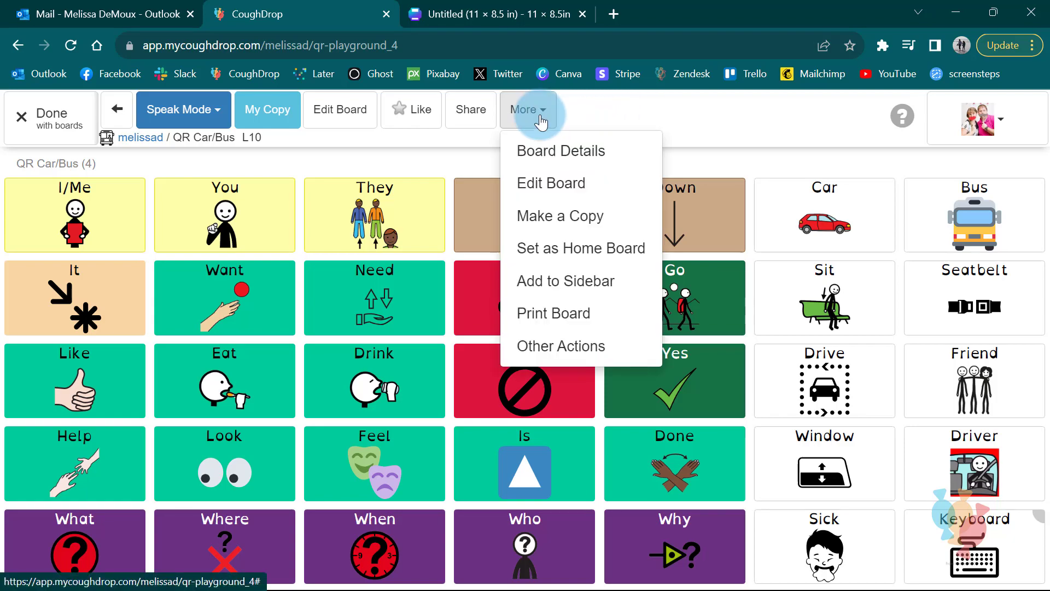
left_click(549, 314)
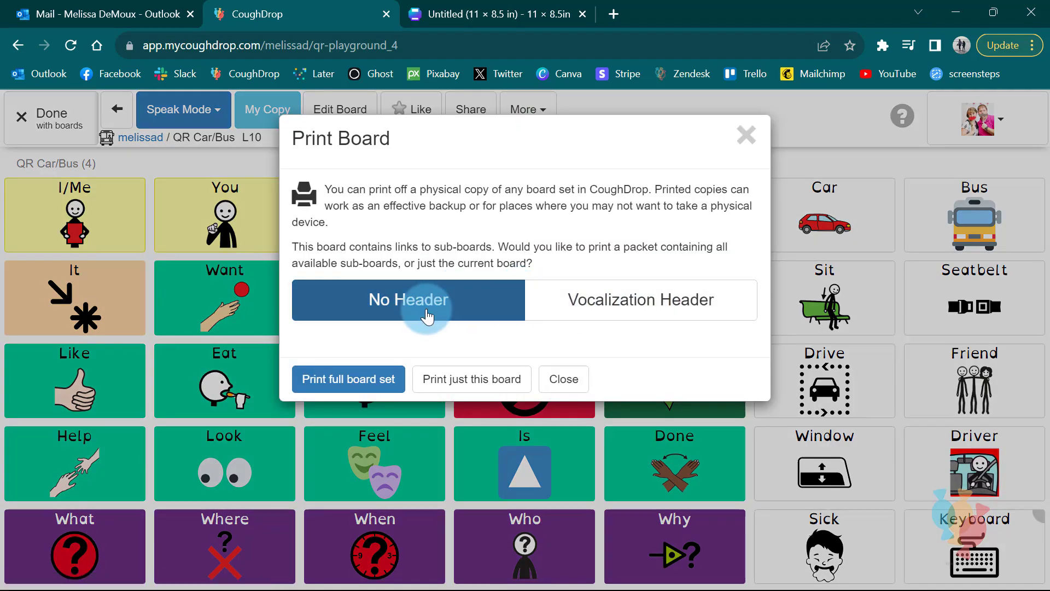
left_click(465, 390)
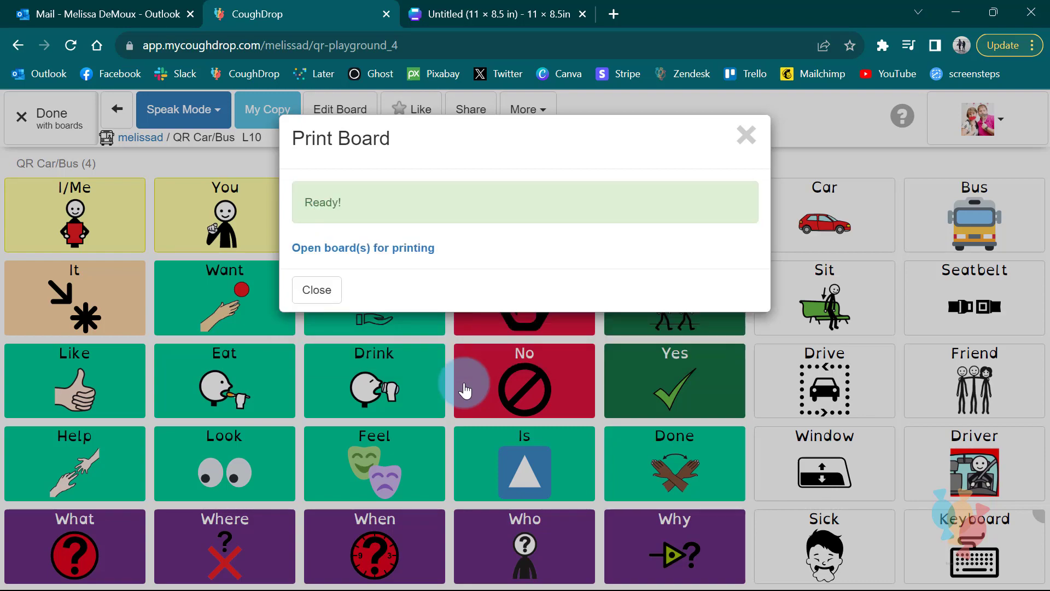
left_click(386, 249)
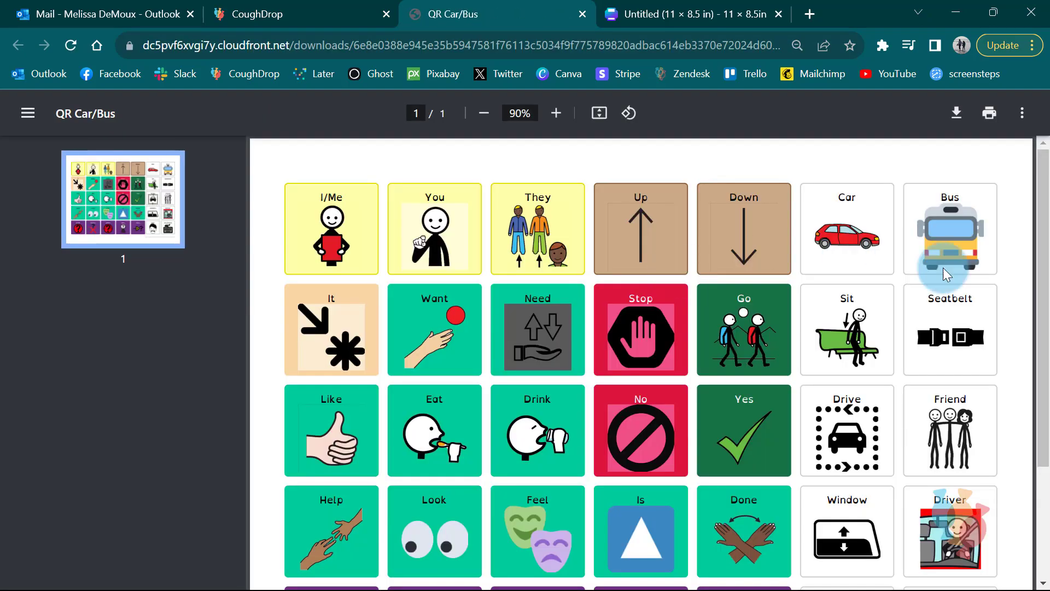
Step: Cancel a Save as PDF print, close the board PDF, and return to the blank Canva design
left_click(990, 120)
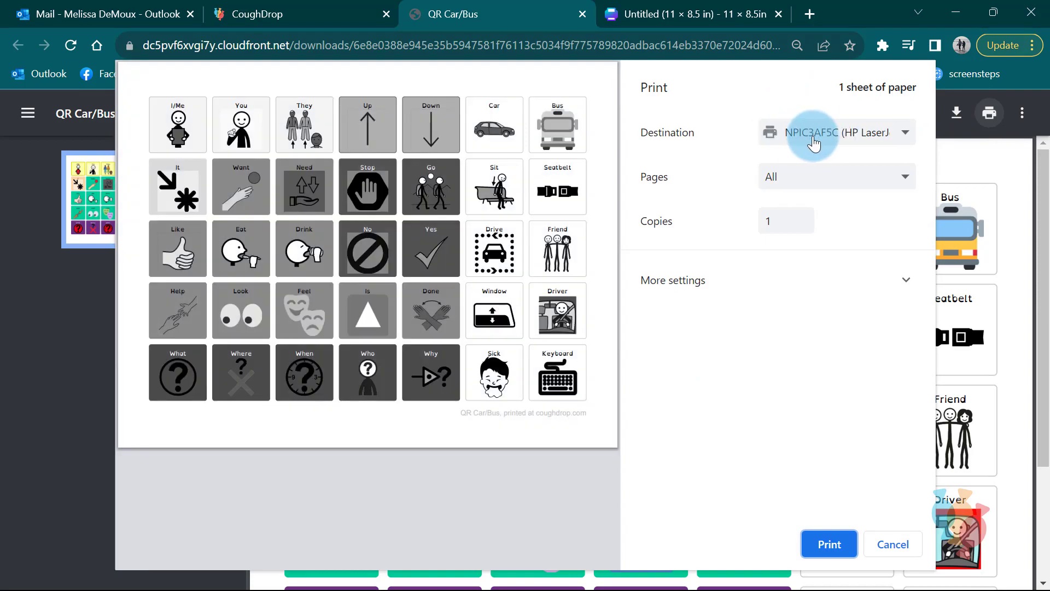
left_click(873, 139)
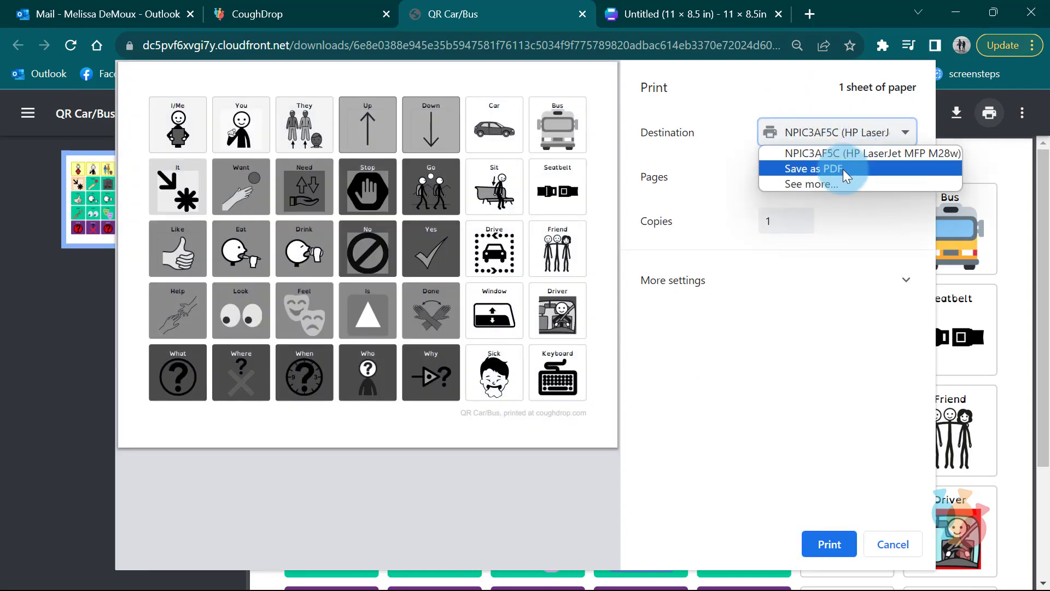
left_click(846, 174)
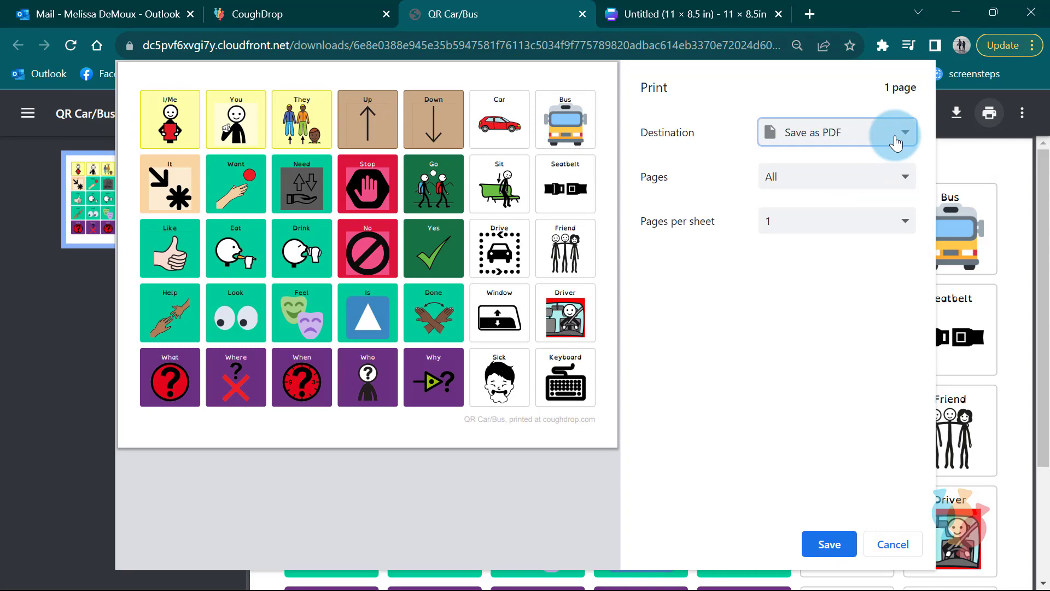
left_click(900, 547)
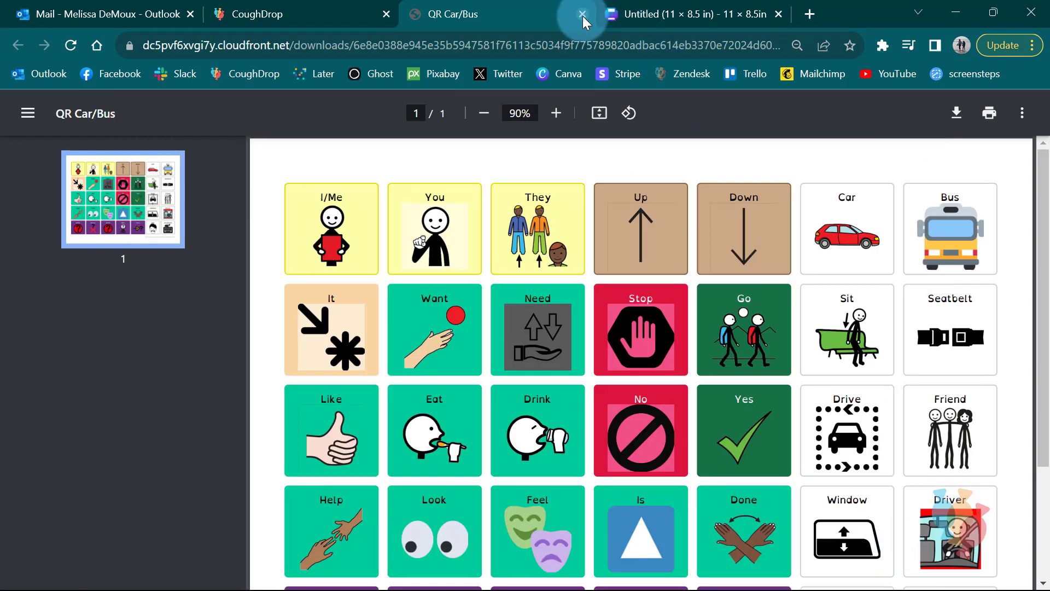
left_click(583, 16)
left_click(499, 13)
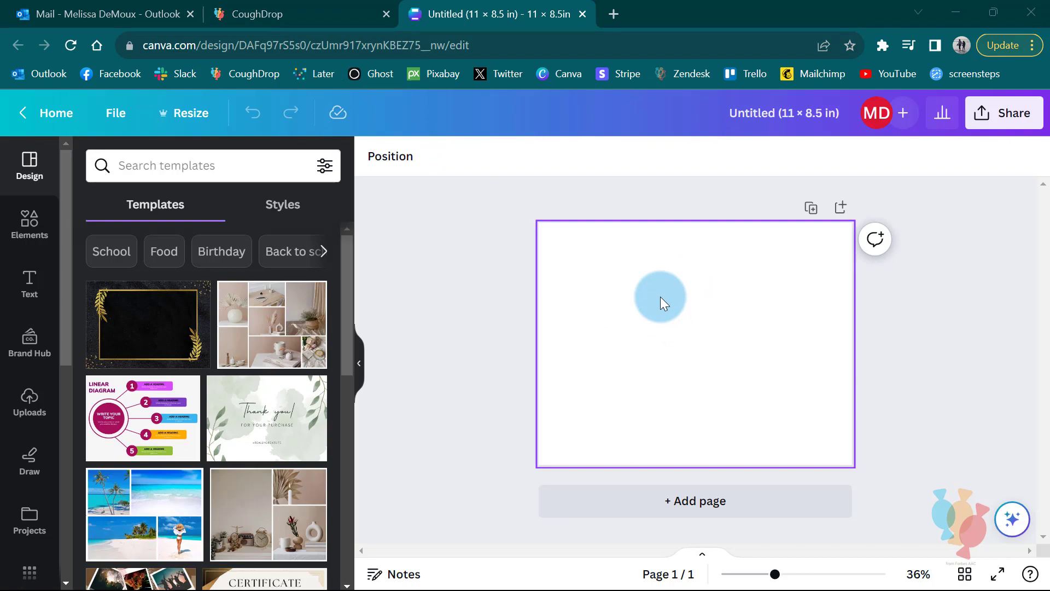
left_click(191, 115)
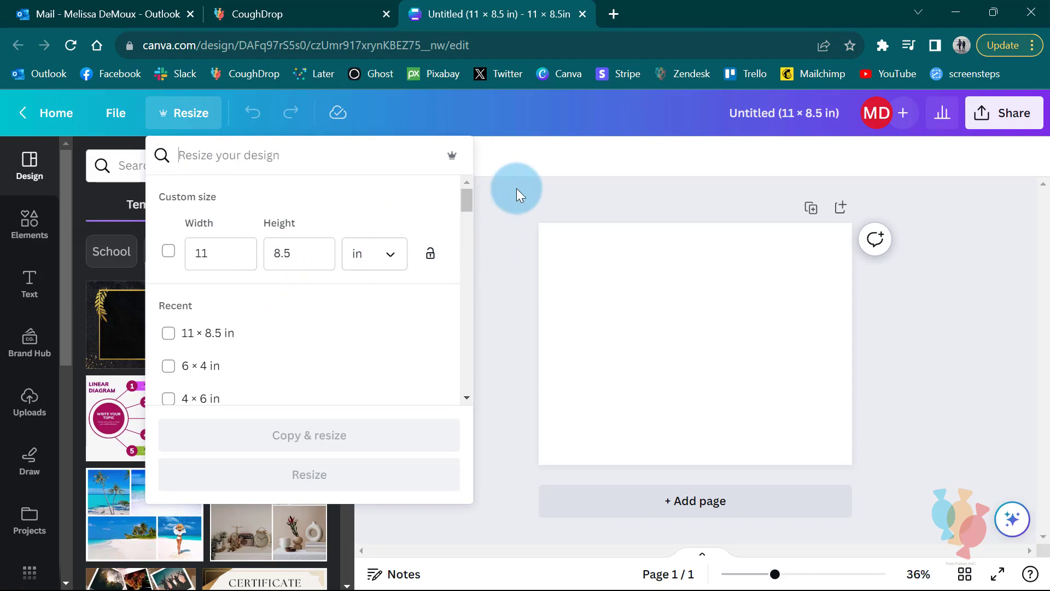
mouse_move(468, 204)
left_mouse_down()
mouse_move(468, 237)
mouse_move(465, 186)
left_mouse_up()
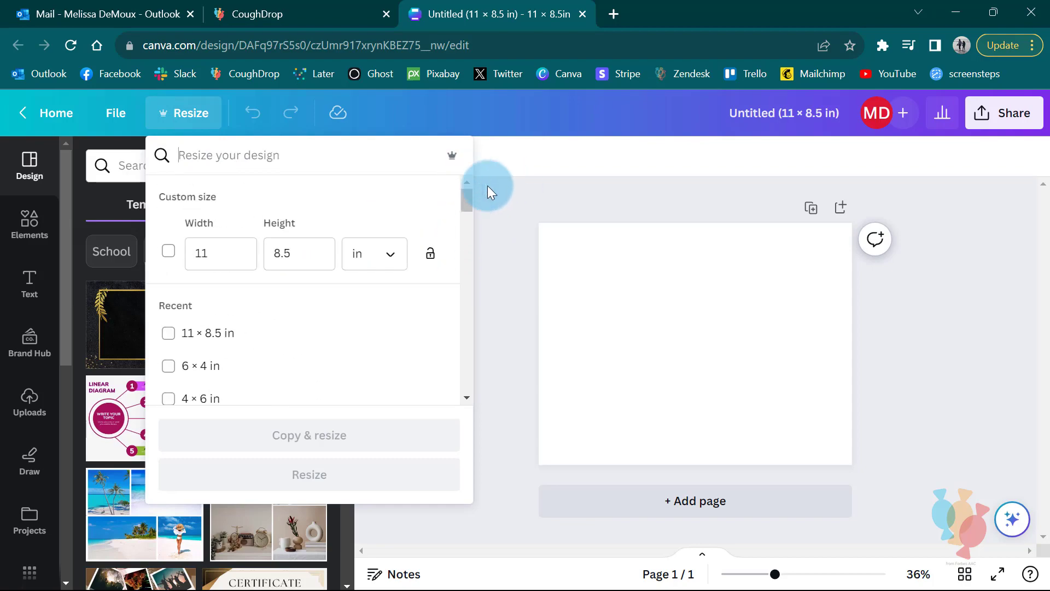
left_click(509, 194)
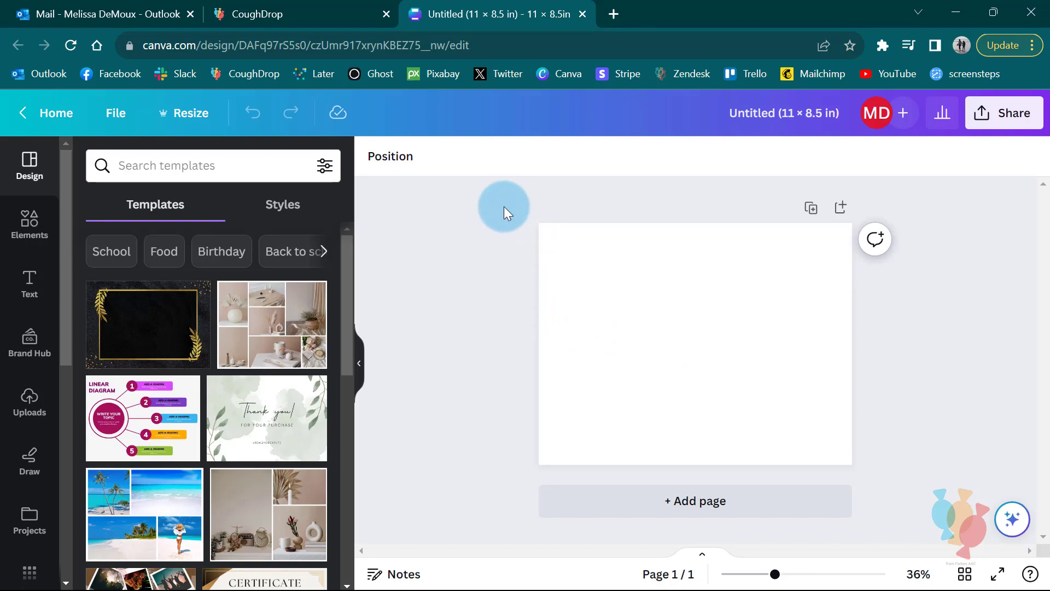
Step: Paste the board screenshot, enlarge it to nearly full page width, and position it near the top
left_click(583, 248)
key("ctrl+v")
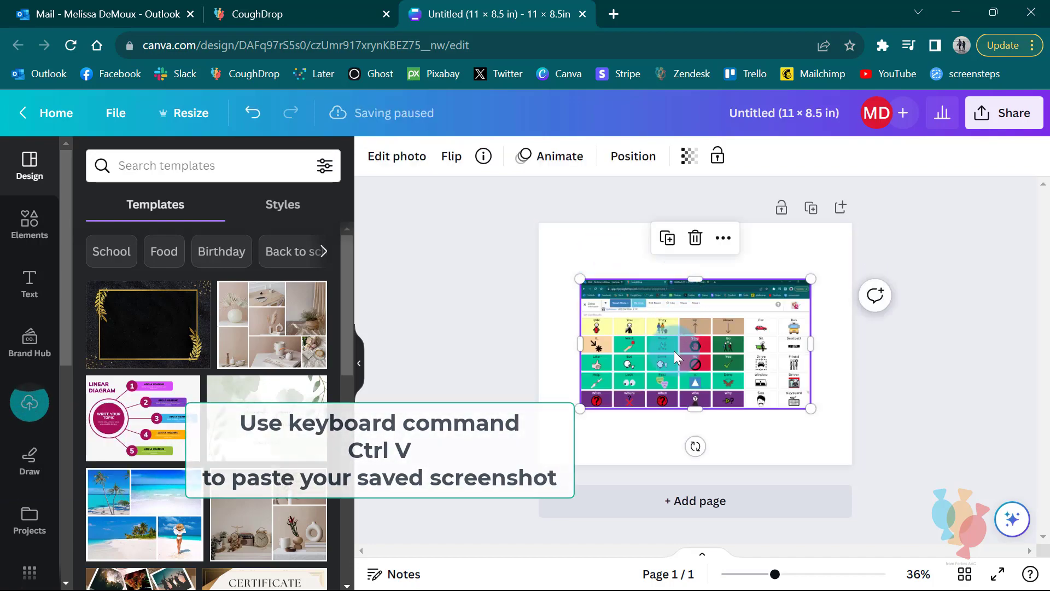
left_click_drag(667, 330, 632, 282)
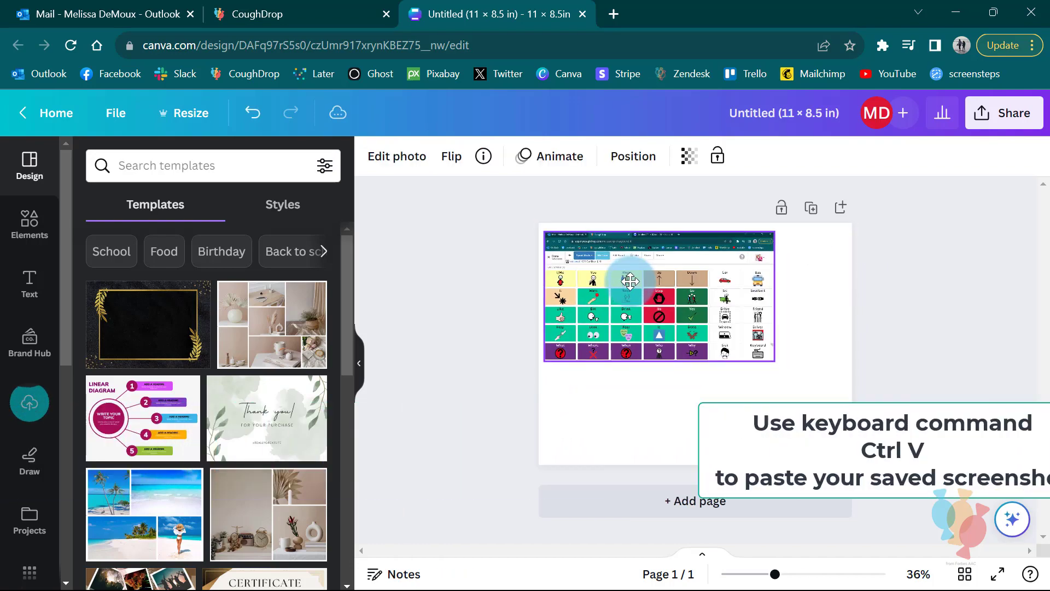
left_click_drag(780, 363, 849, 414)
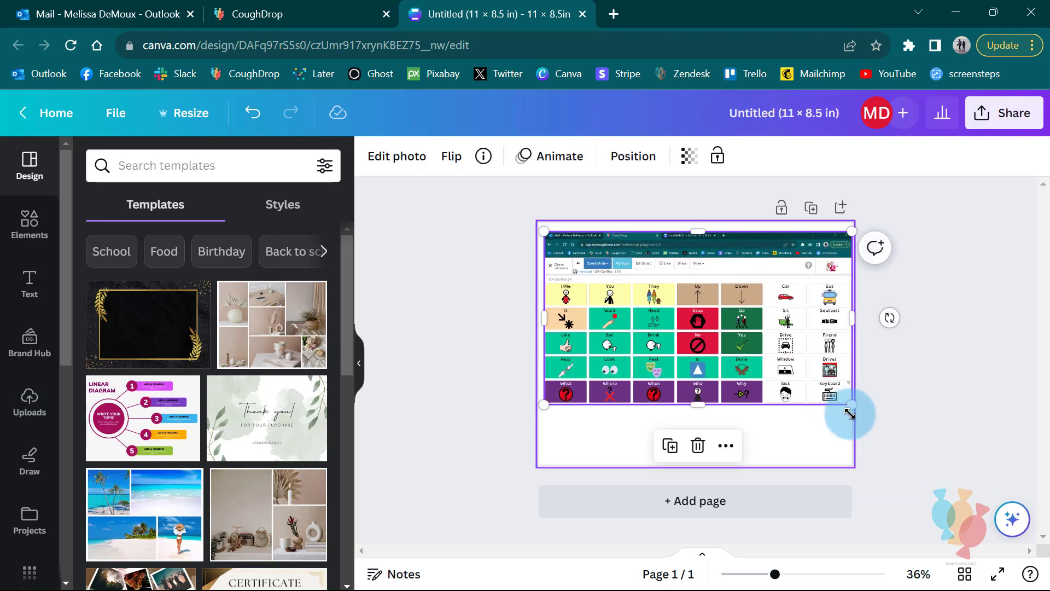
left_click_drag(700, 231, 699, 275)
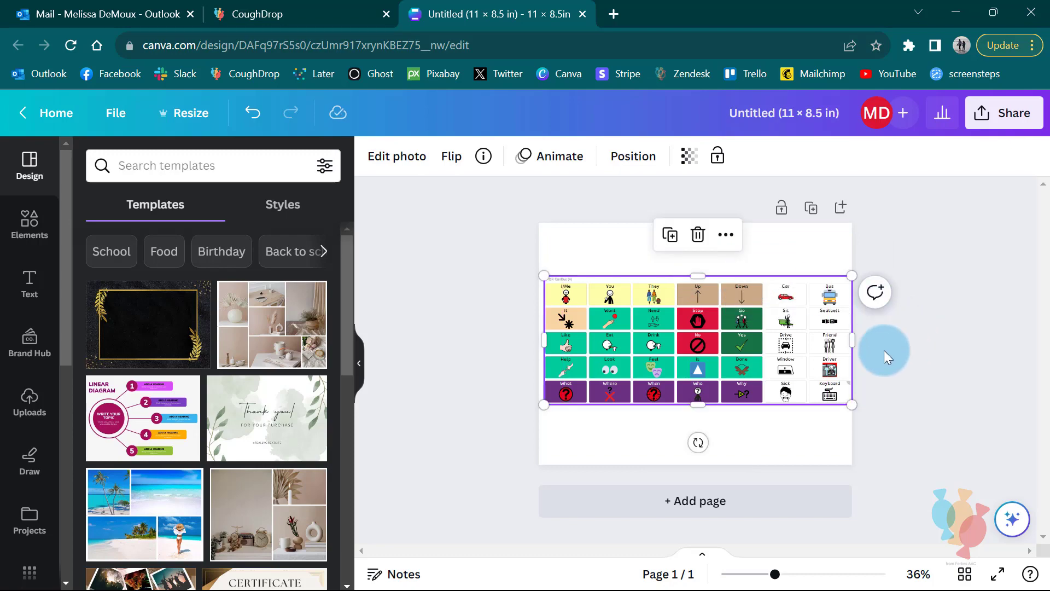
left_click_drag(731, 334, 728, 295)
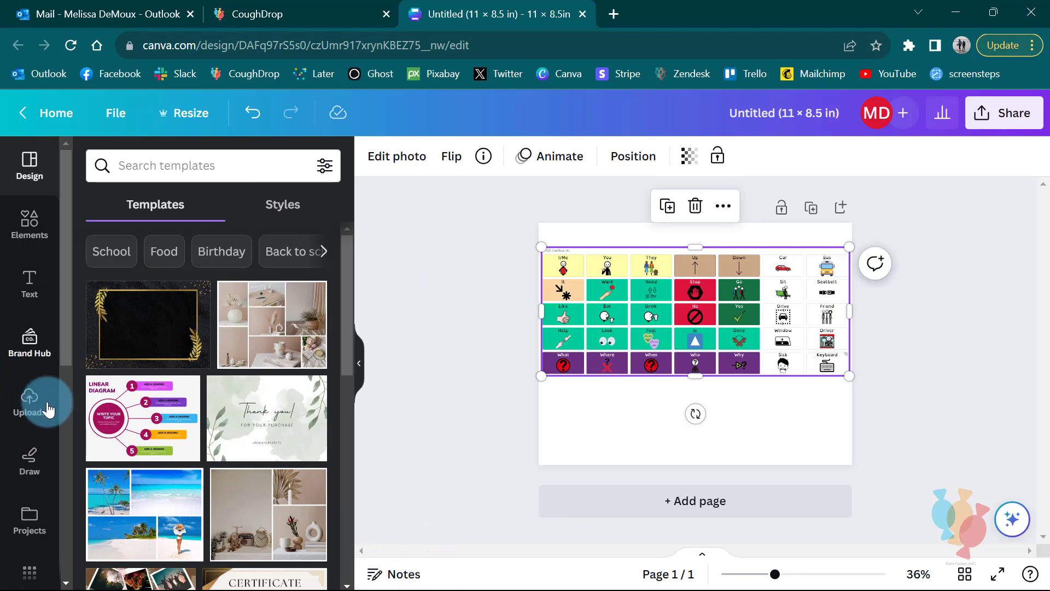
Step: Browse the uploaded images, then delete the old symbol-board image from the page
left_click(34, 406)
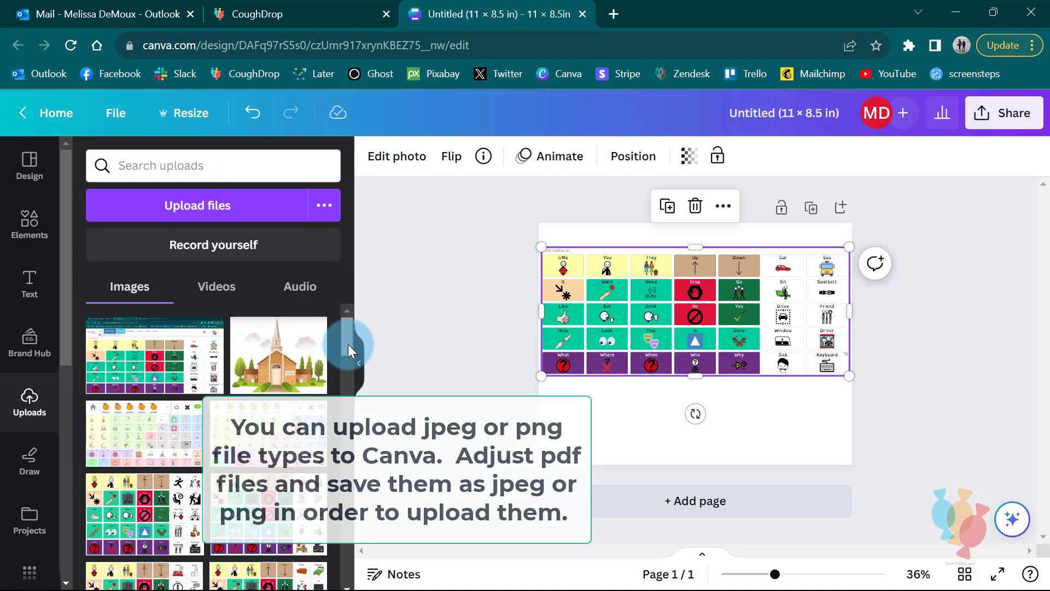
left_click_drag(348, 344, 347, 359)
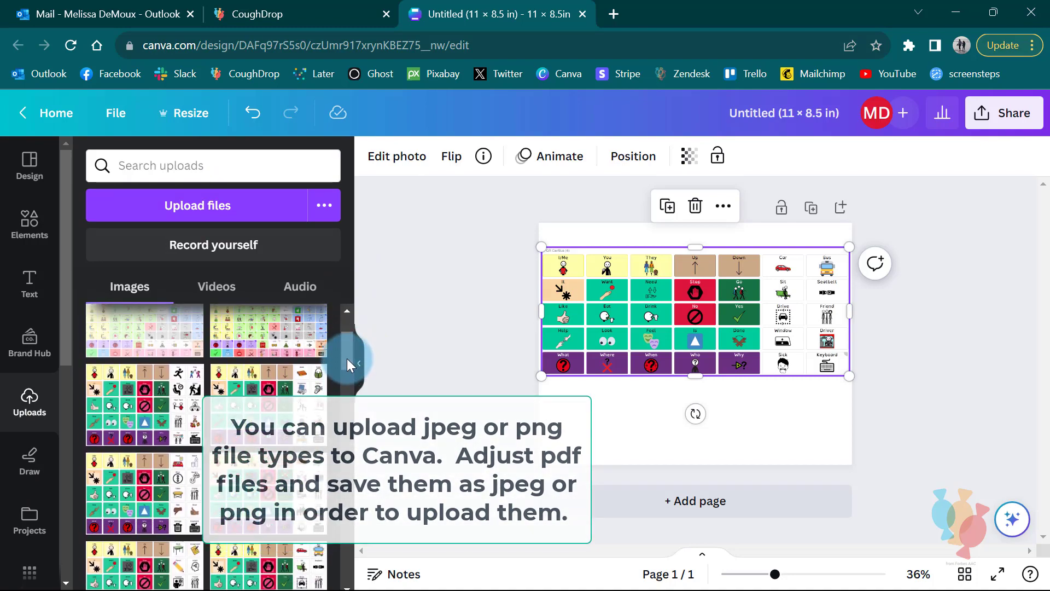
mouse_move(284, 401)
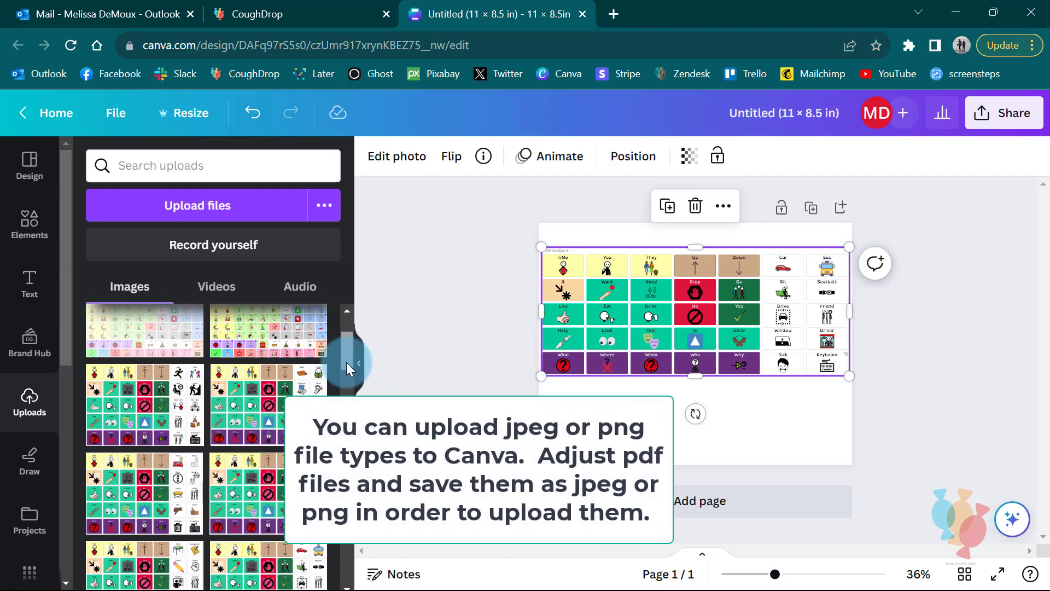
left_click_drag(347, 368, 345, 360)
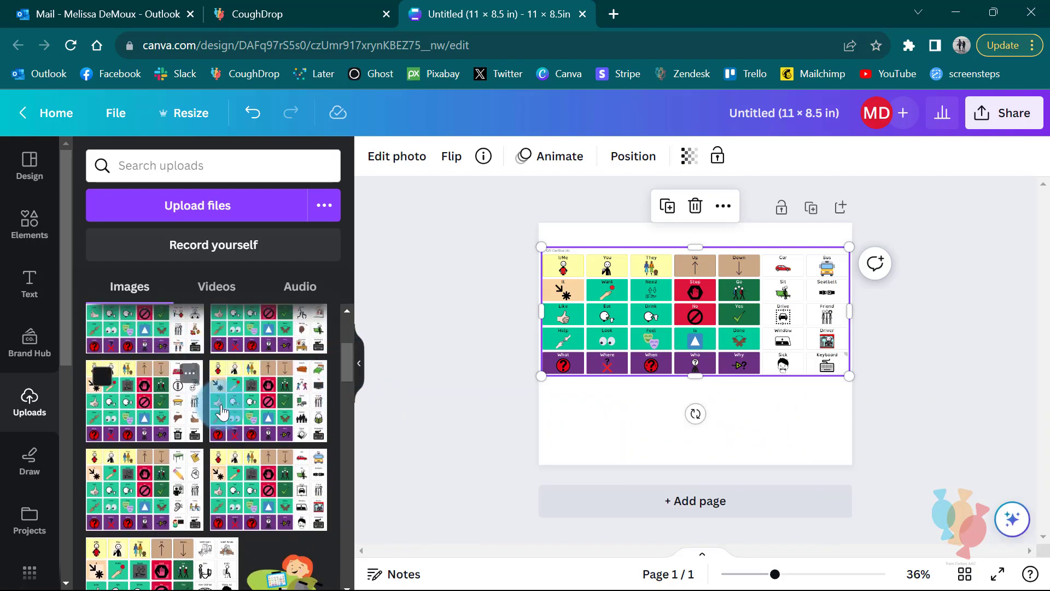
left_click_drag(345, 372, 346, 359)
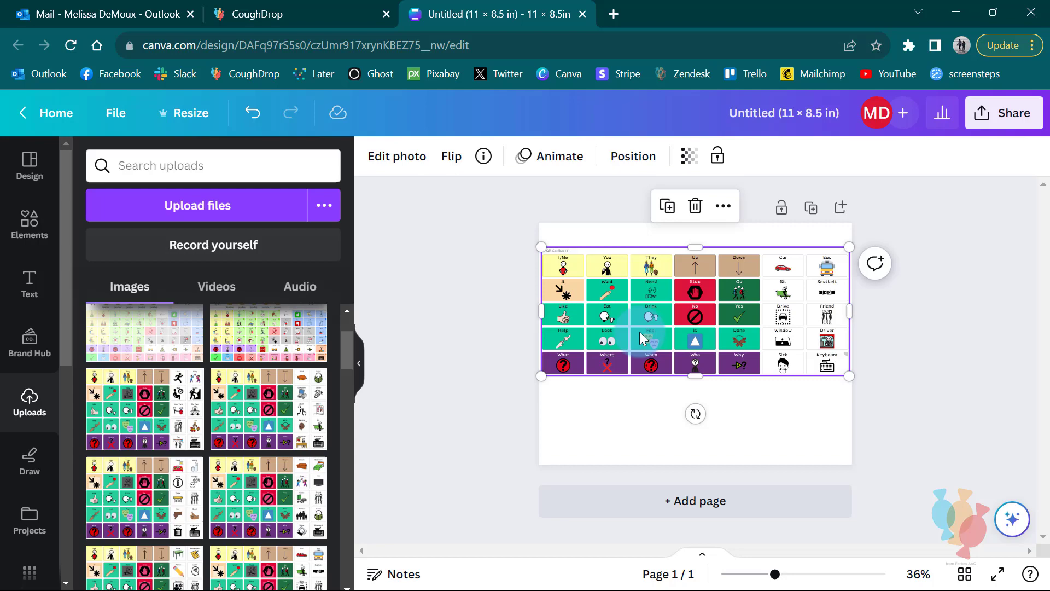
key("Delete")
Step: Add the newer Car/Bus board upload, sized about 9.8 by 6.8 inches and centred near the top
left_click(425, 326)
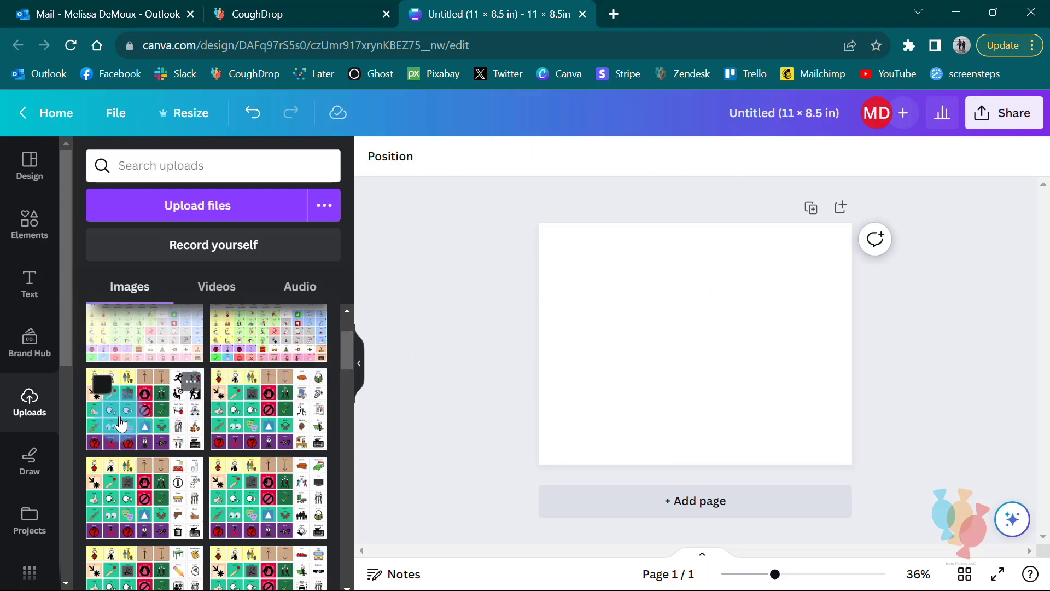
left_click(227, 561)
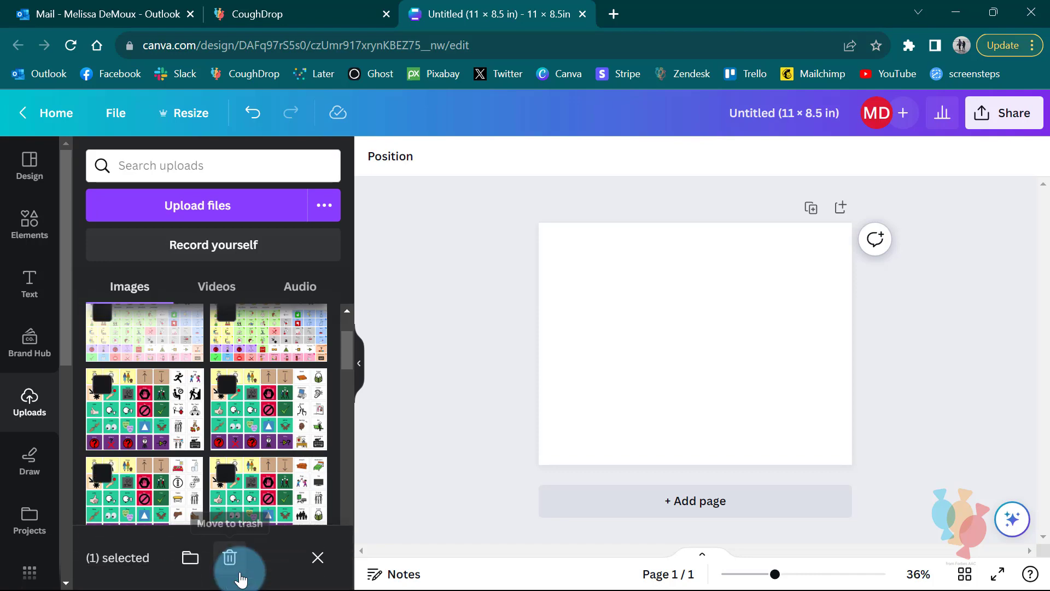
left_click_drag(345, 361, 345, 370)
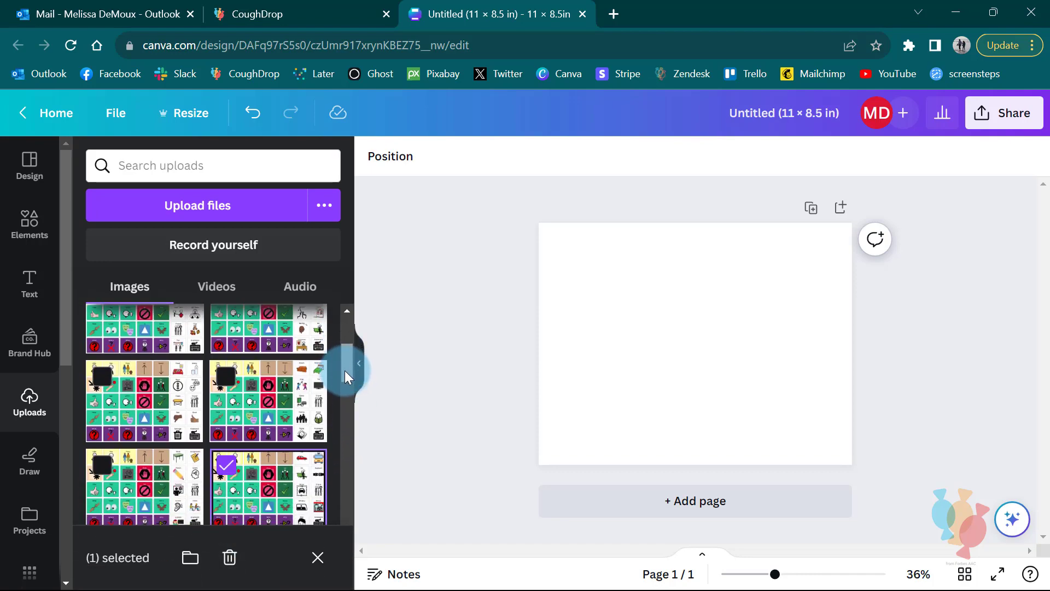
left_click(276, 492)
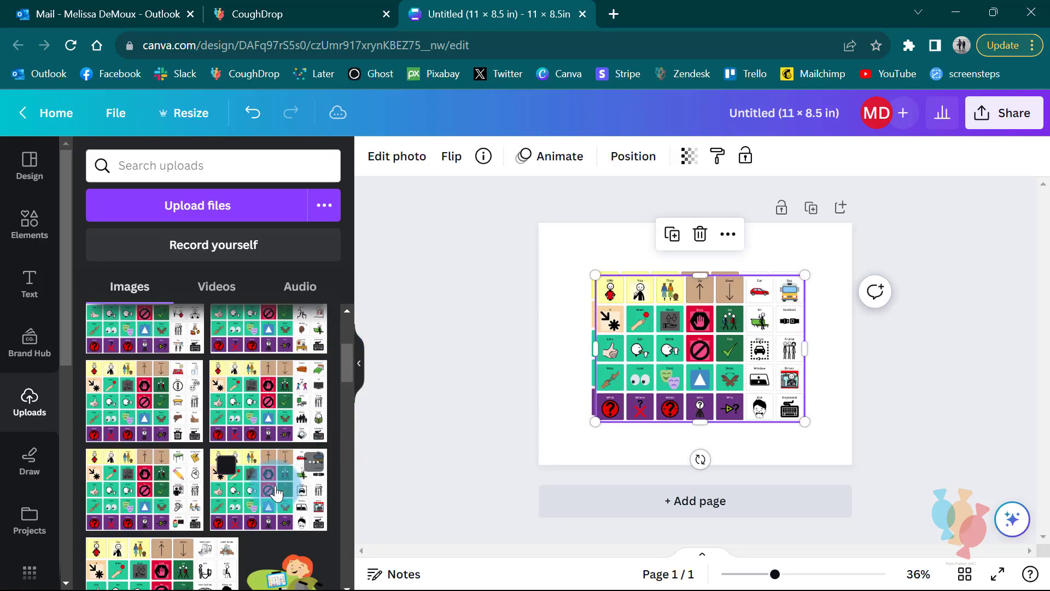
left_click_drag(273, 490, 642, 250)
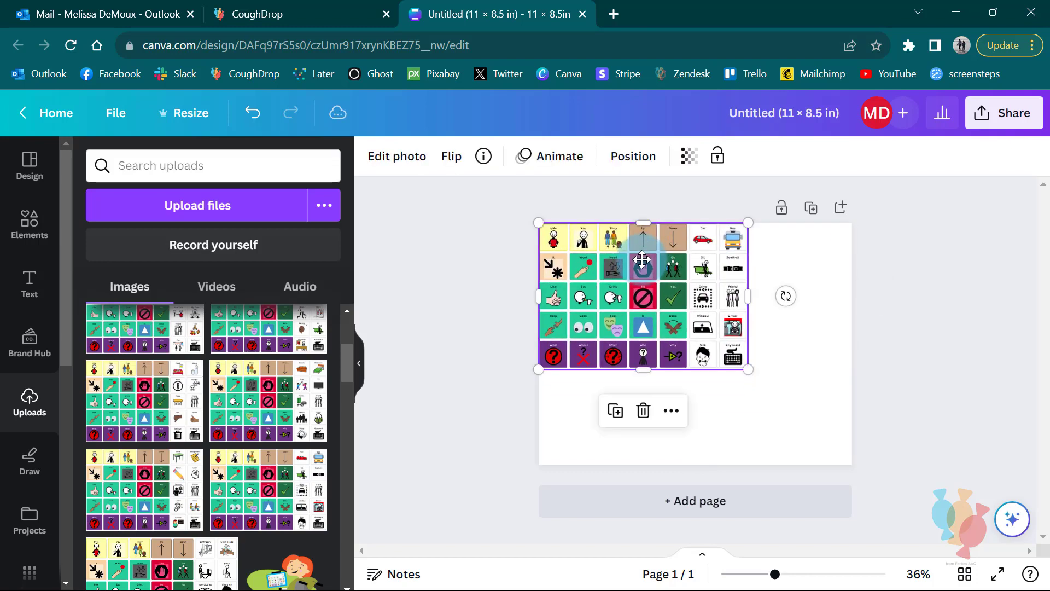
left_click_drag(745, 366, 821, 412)
left_click_drag(694, 320, 709, 320)
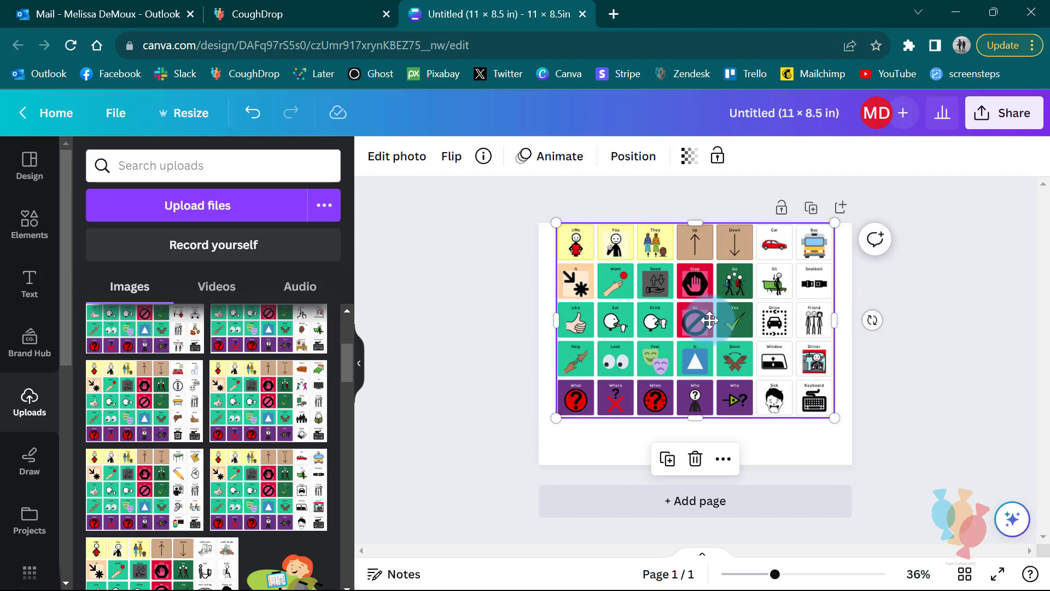
left_click(443, 282)
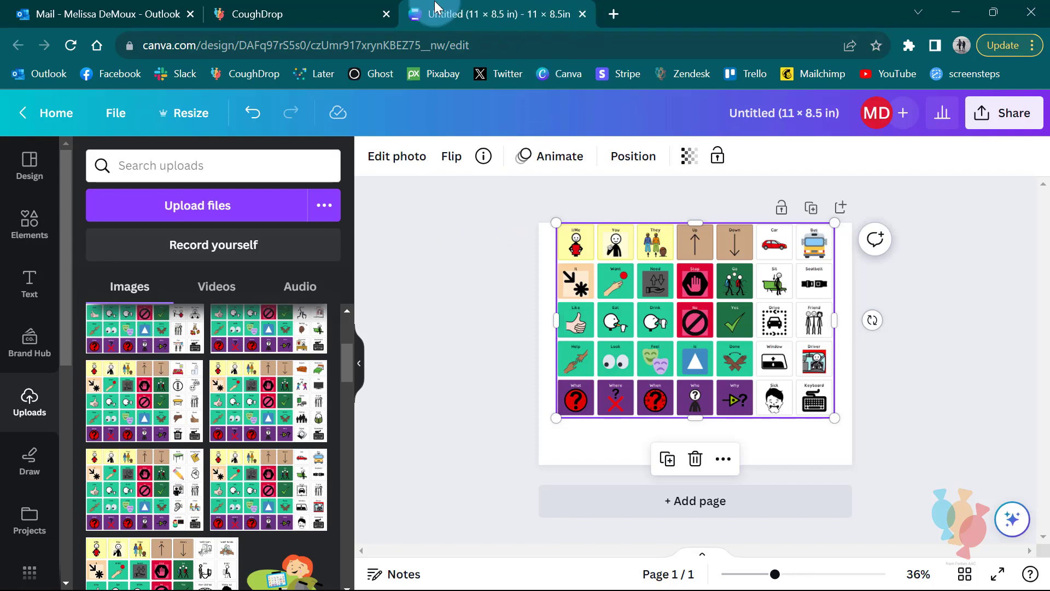
Step: Copy the QR Car/Bus board's web address and close the Print Board dialog
left_click(345, 16)
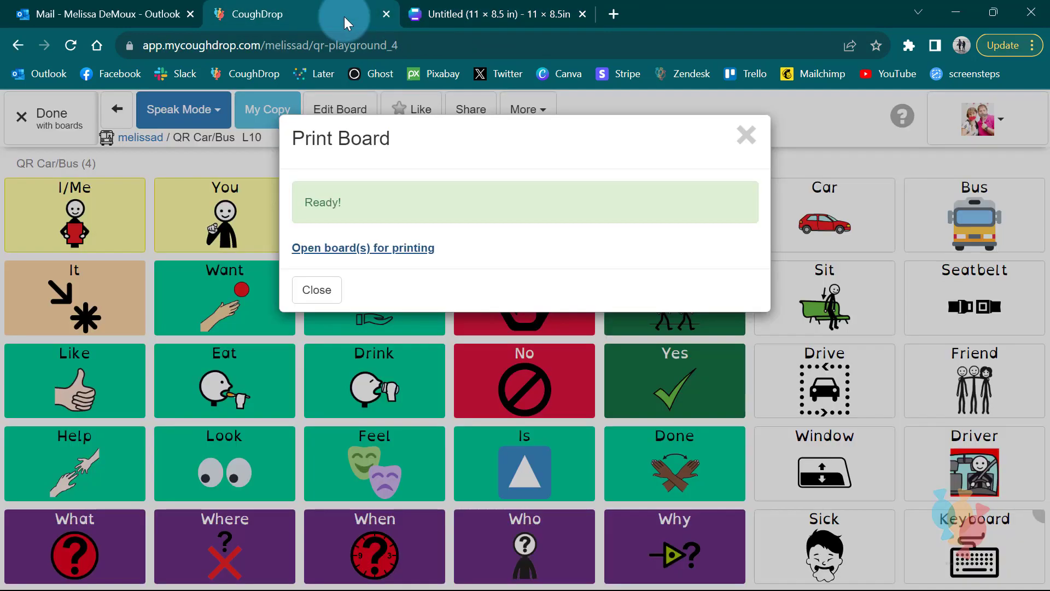
left_click(522, 46)
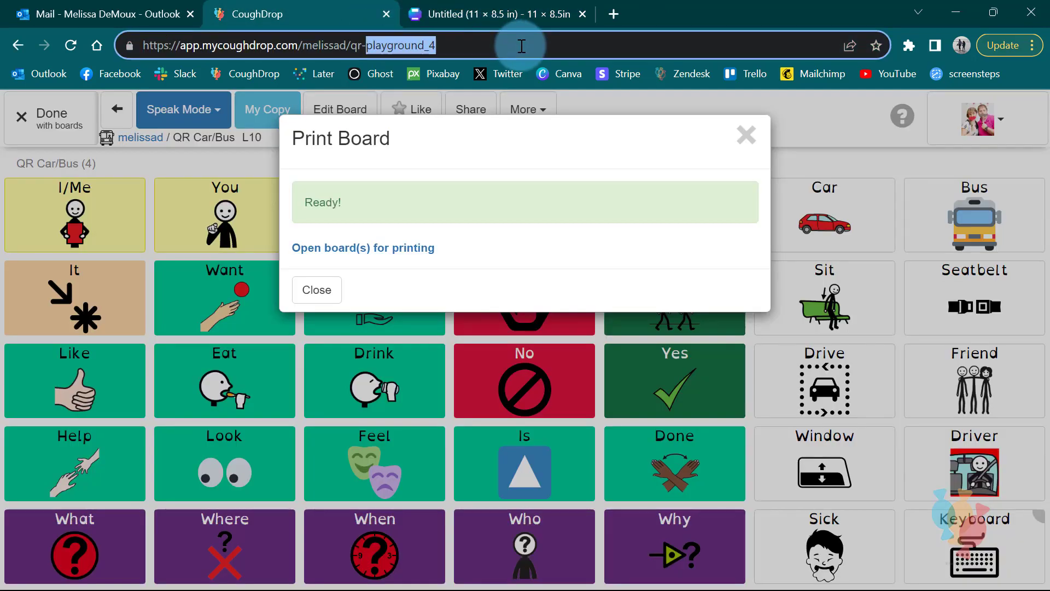
key("ctrl+a")
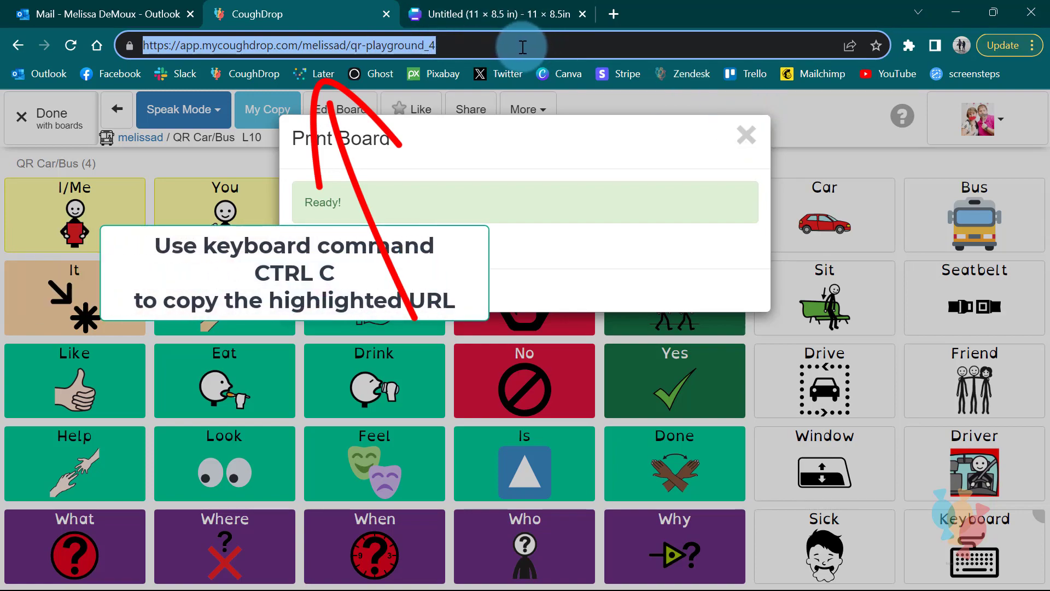
left_click(747, 136)
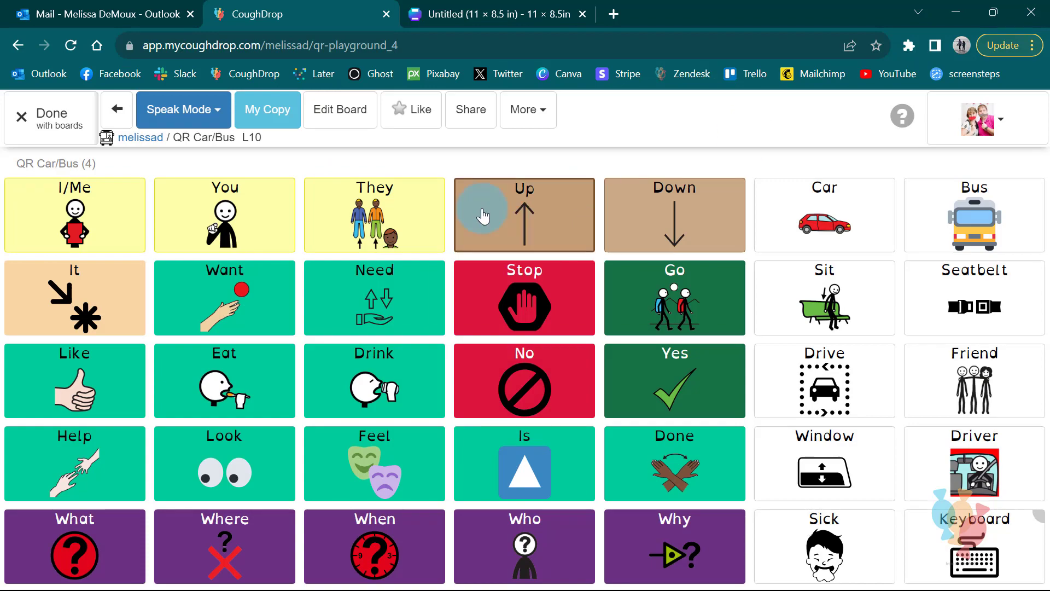
mouse_move(472, 207)
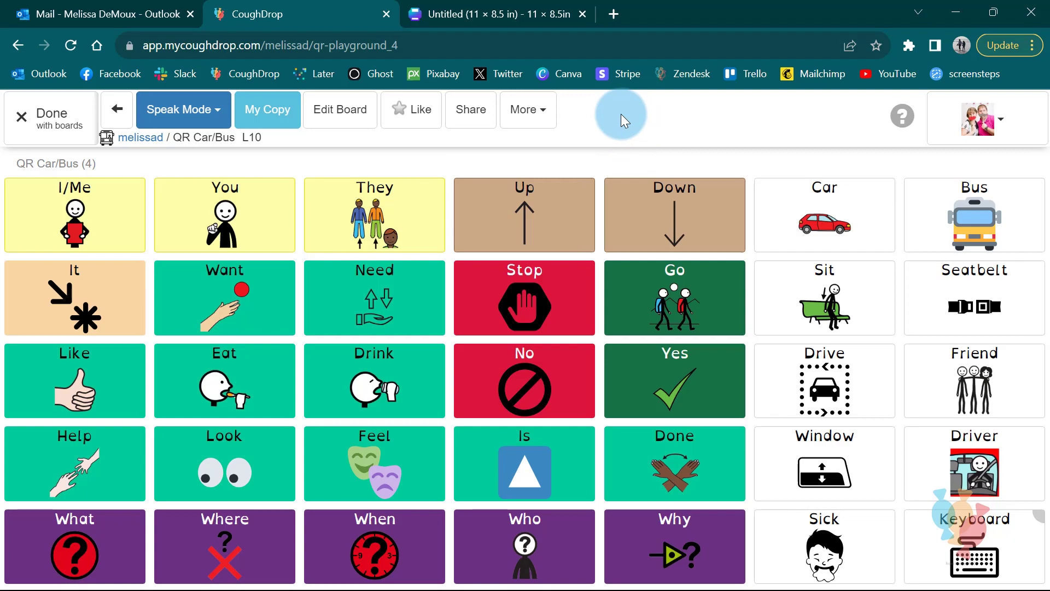
left_click(346, 111)
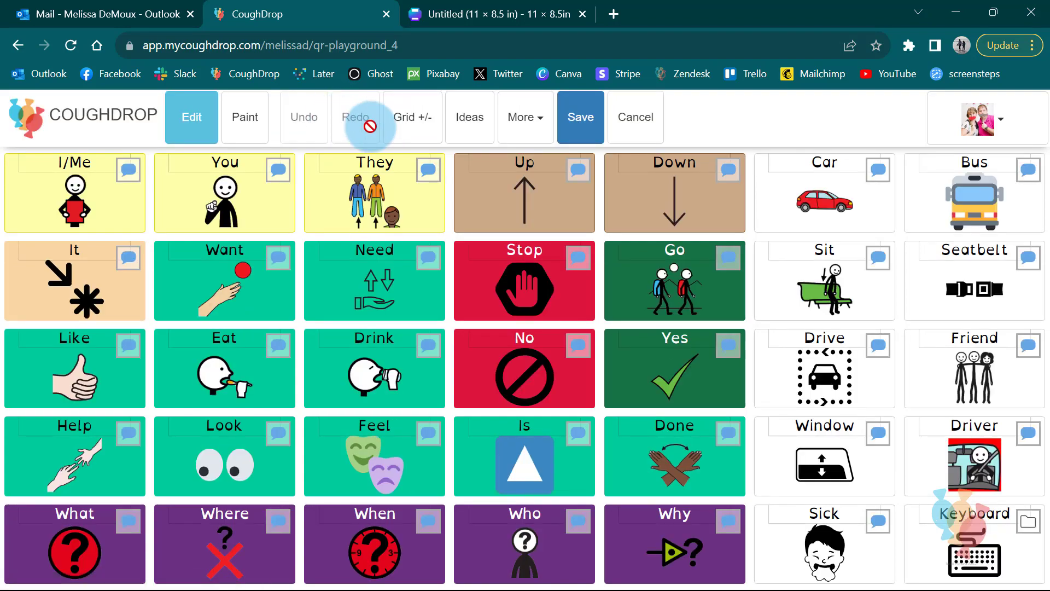
left_click(520, 138)
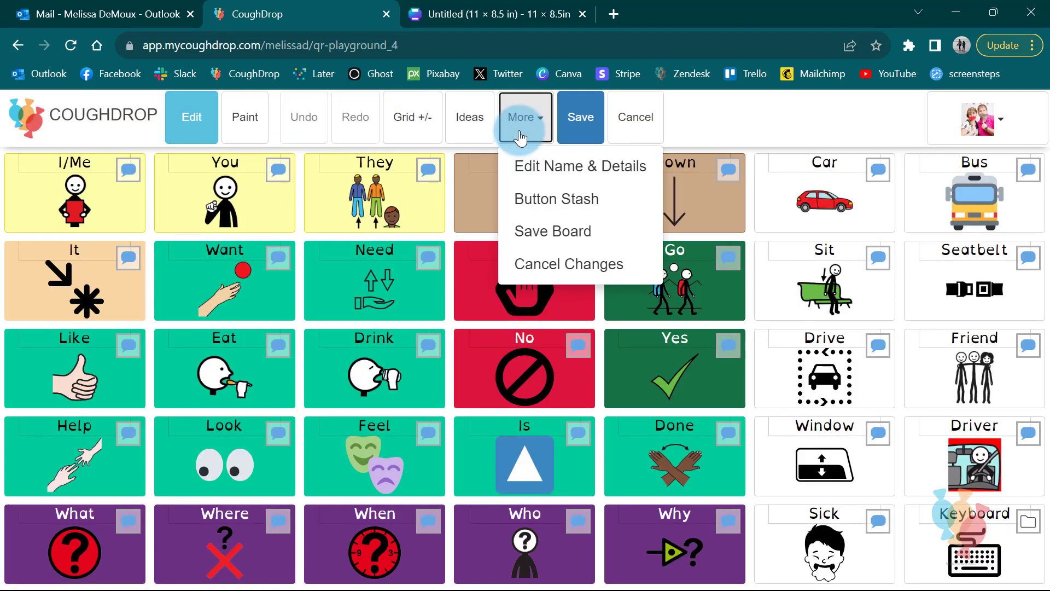
left_click(535, 164)
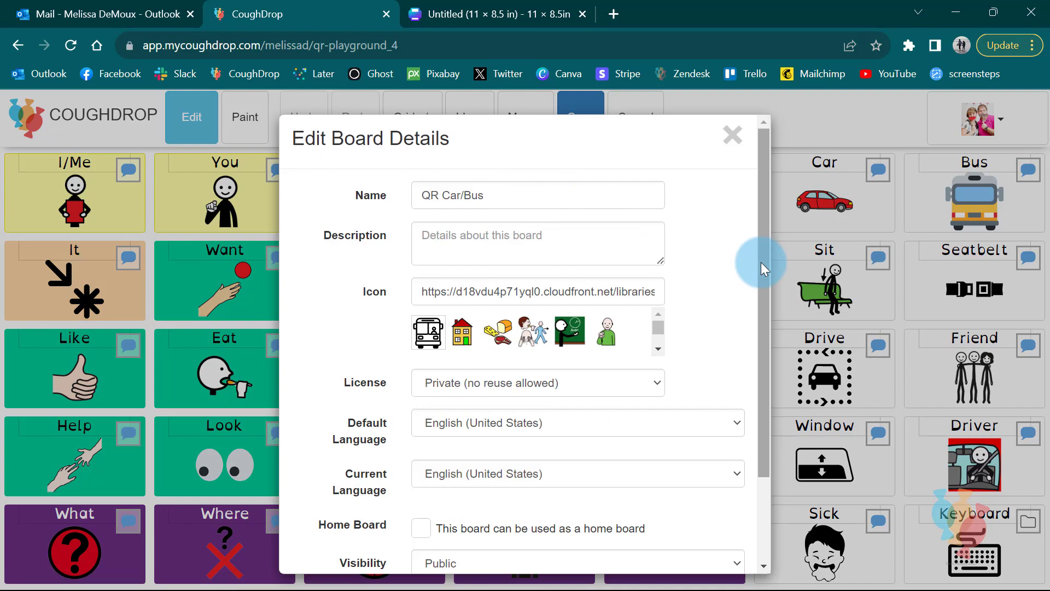
left_click_drag(761, 262, 760, 409)
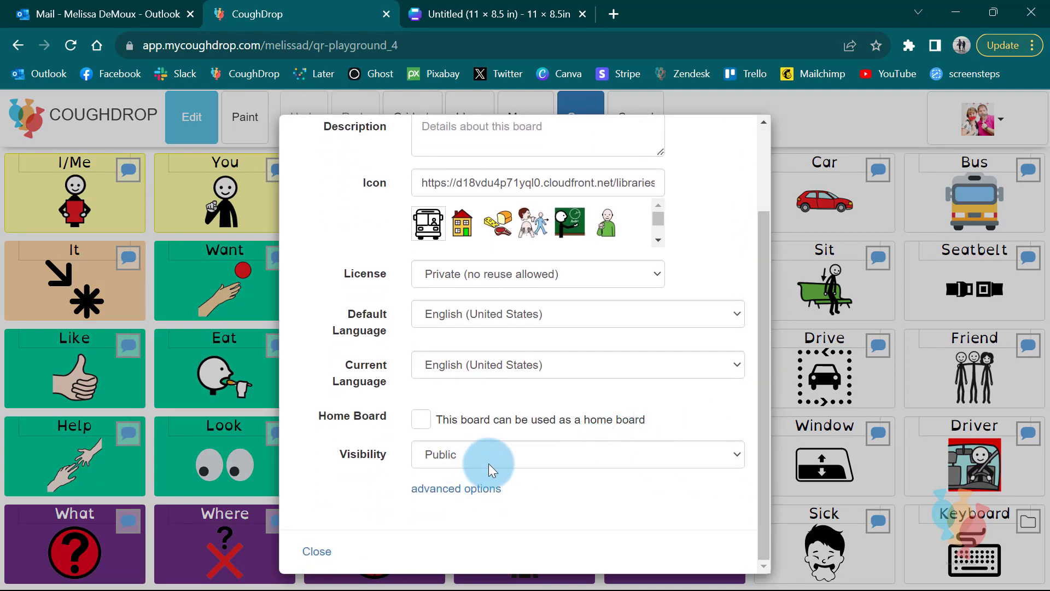
left_click(538, 450)
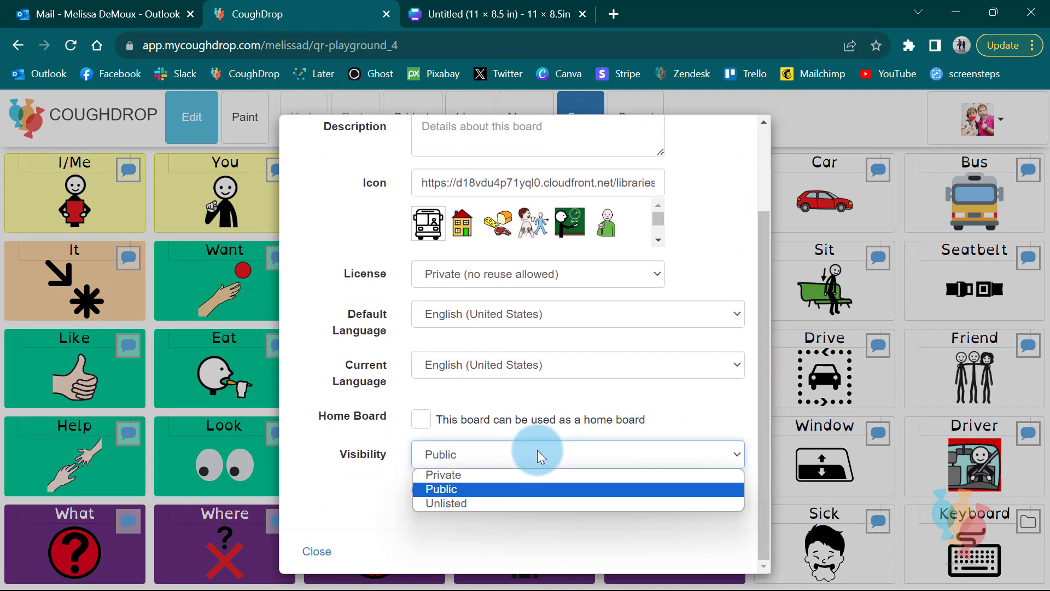
left_click(441, 490)
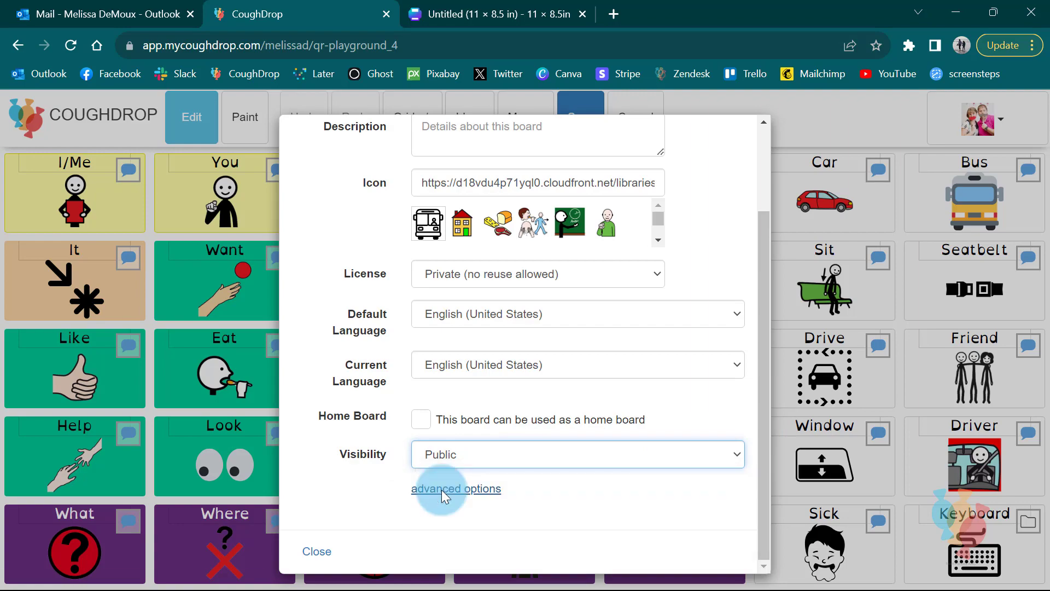
left_click(317, 551)
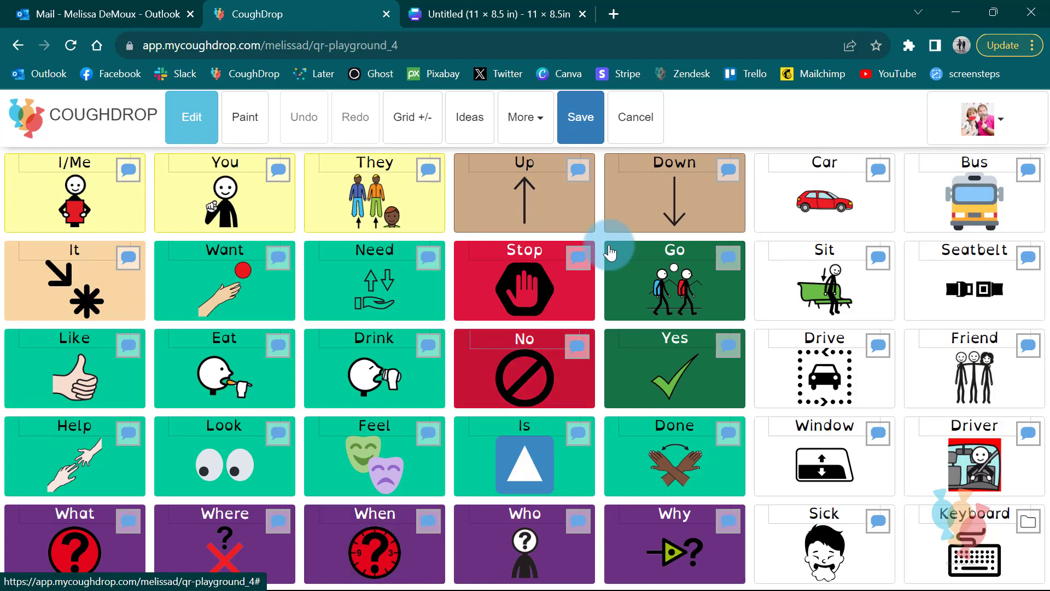
left_click(646, 125)
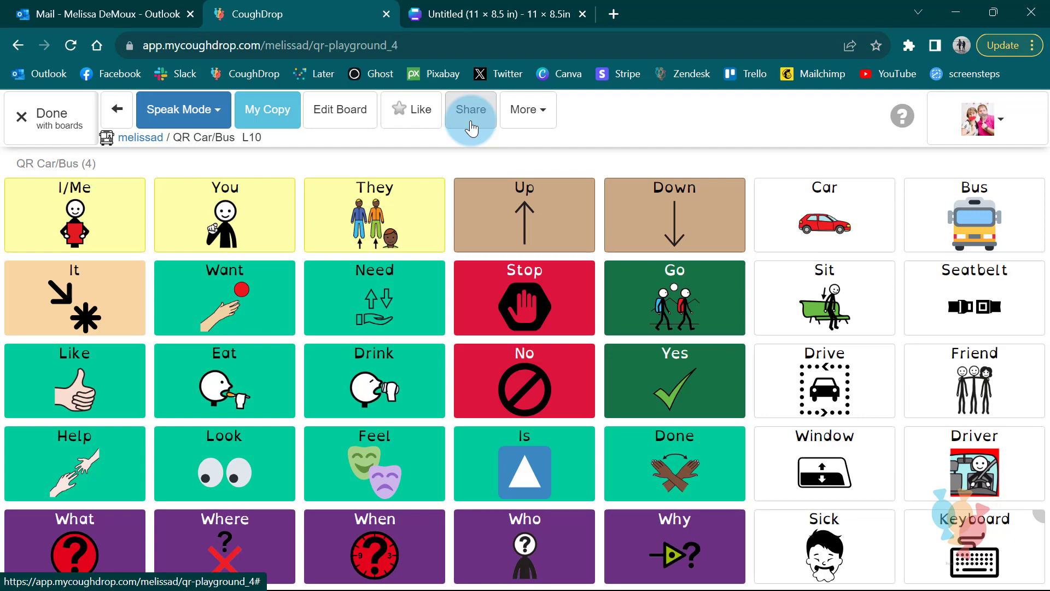
Step: Check the CoughDrop board, then search Canva's Apps for 'qr'
left_click(487, 15)
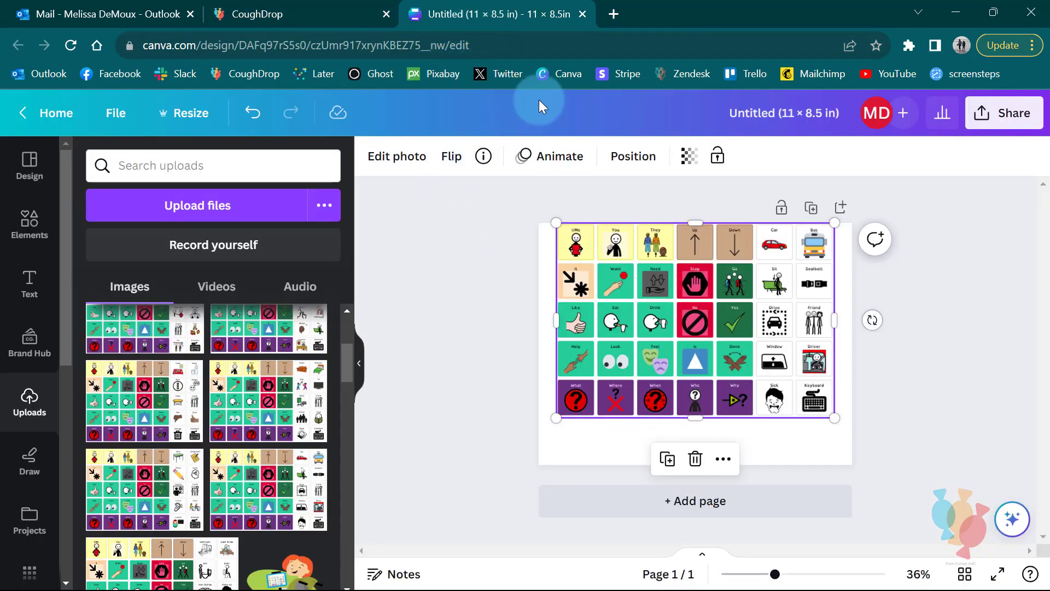
left_click(281, 14)
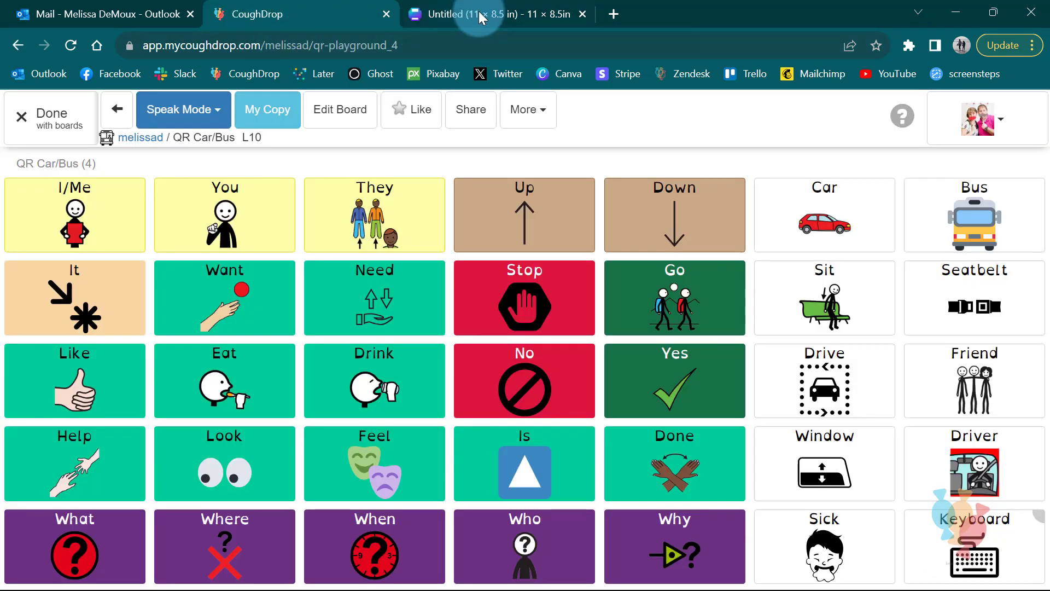
left_click(495, 13)
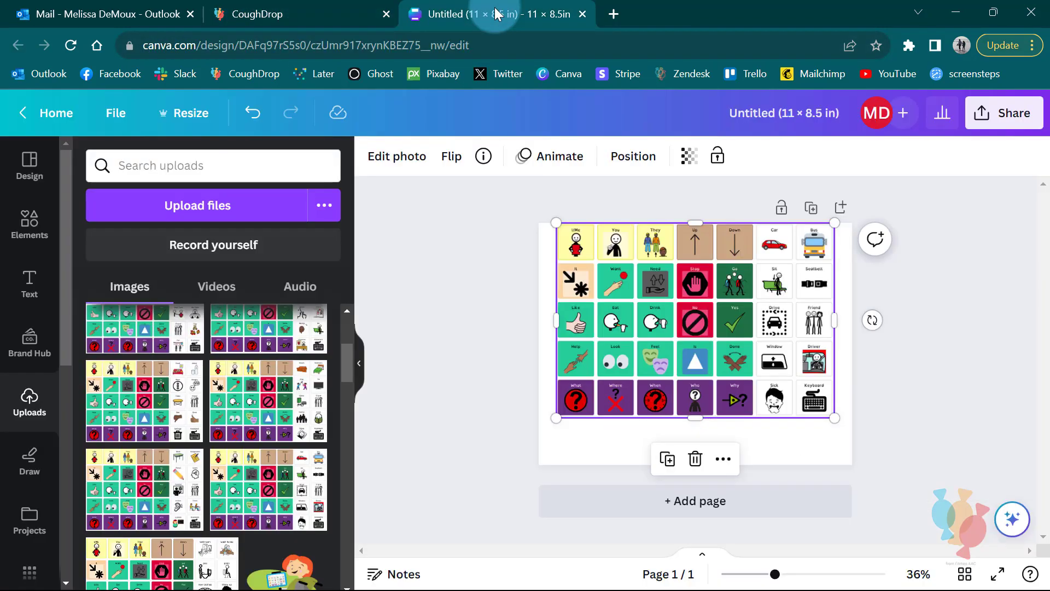
left_click(30, 575)
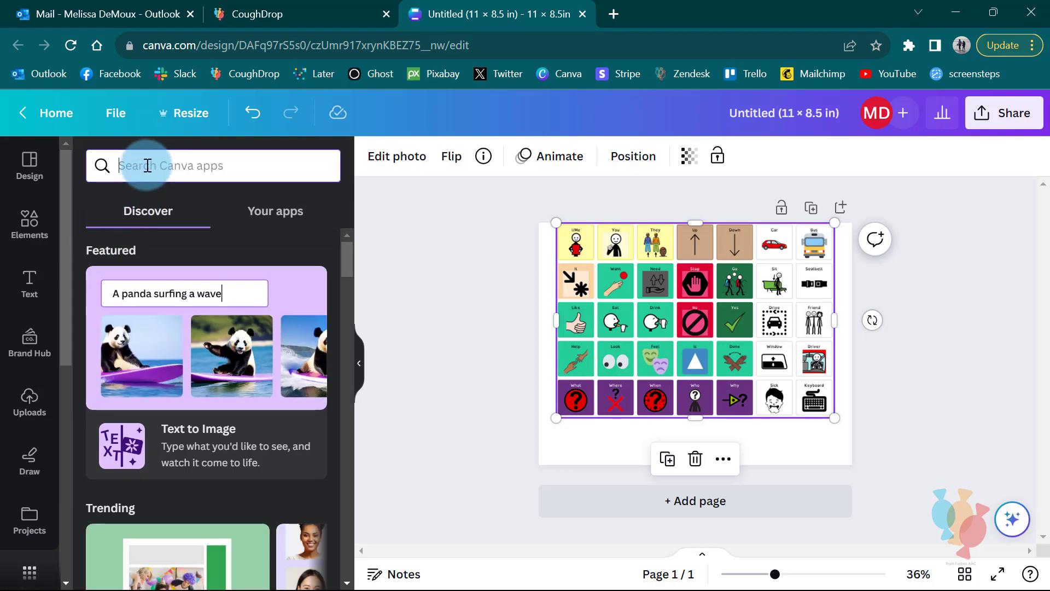
left_click(148, 165)
type("qr")
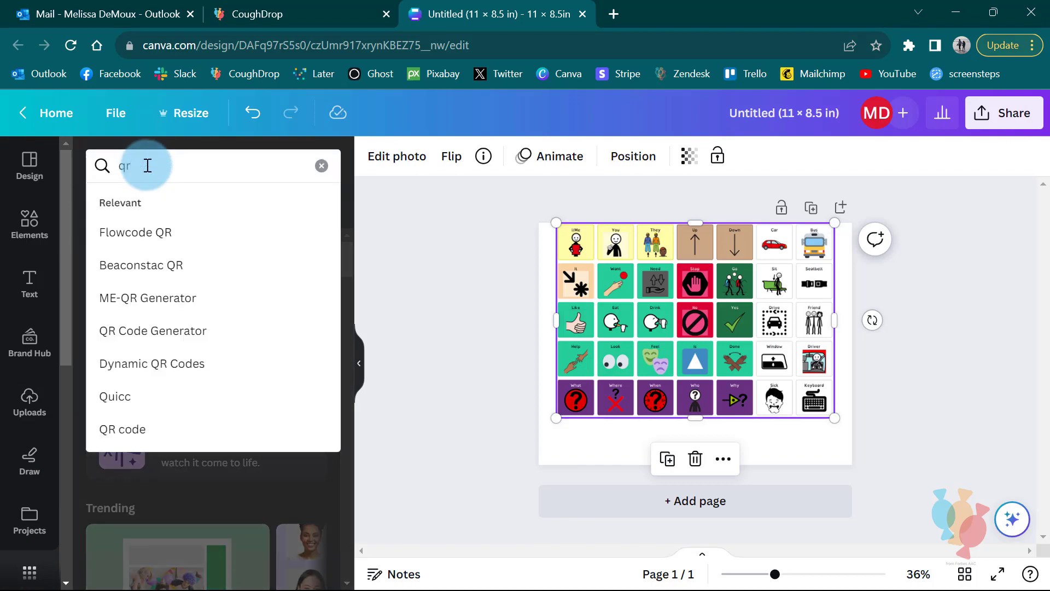
key("Return")
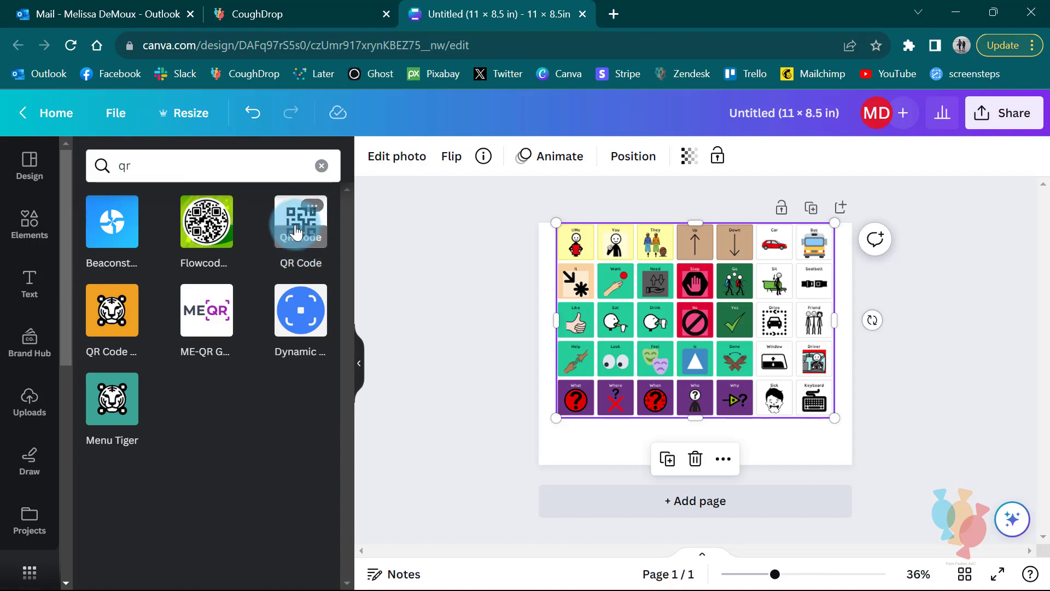
Step: Generate a QR code for the CoughDrop board link and shrink it to 1.9 by 1.9 at bottom-left
left_click(296, 232)
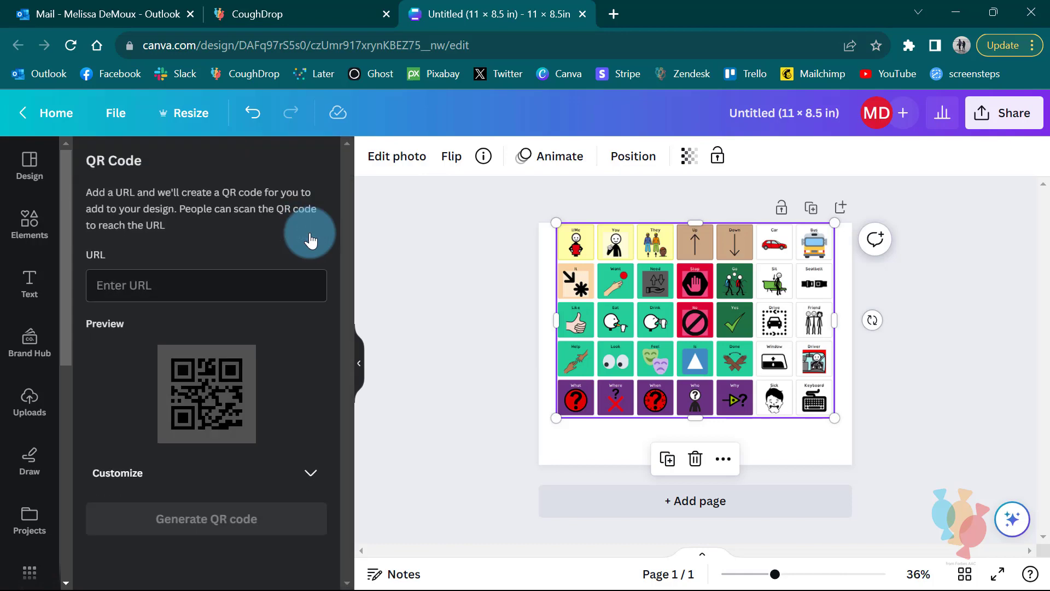
left_click(135, 285)
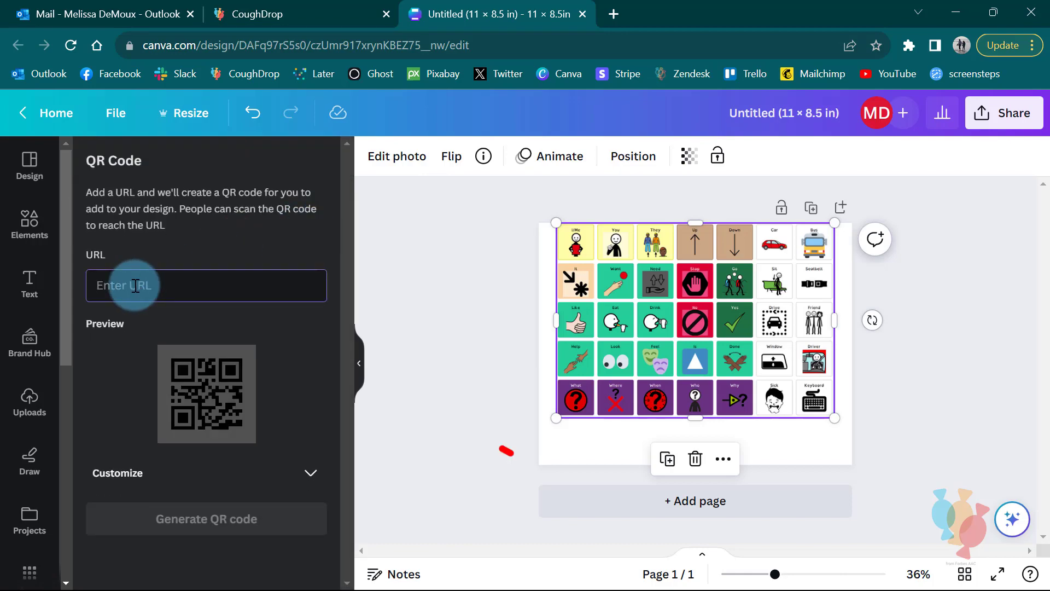
key("ctrl+v")
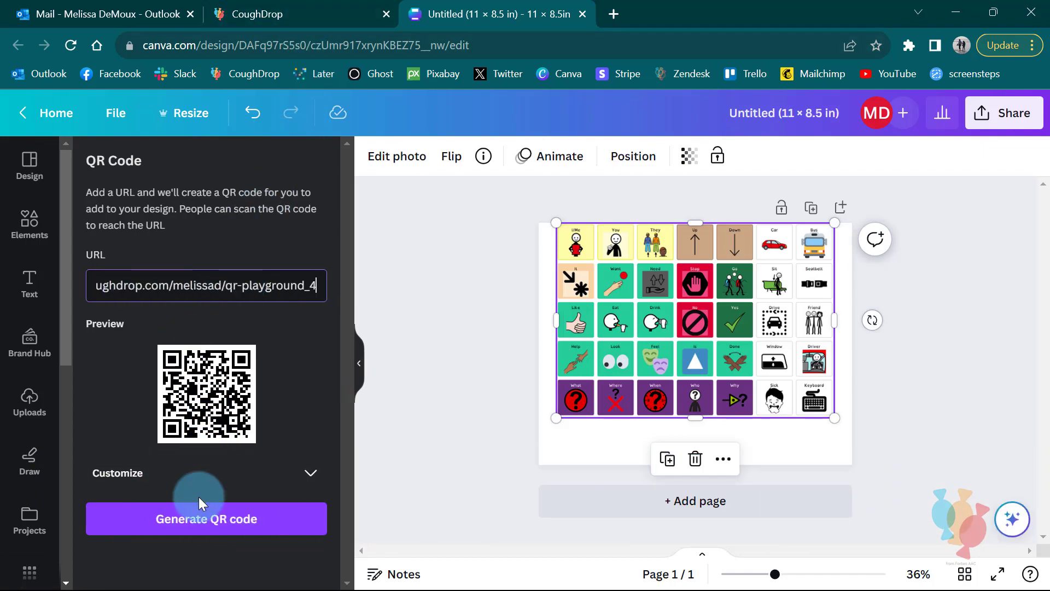
left_click(200, 520)
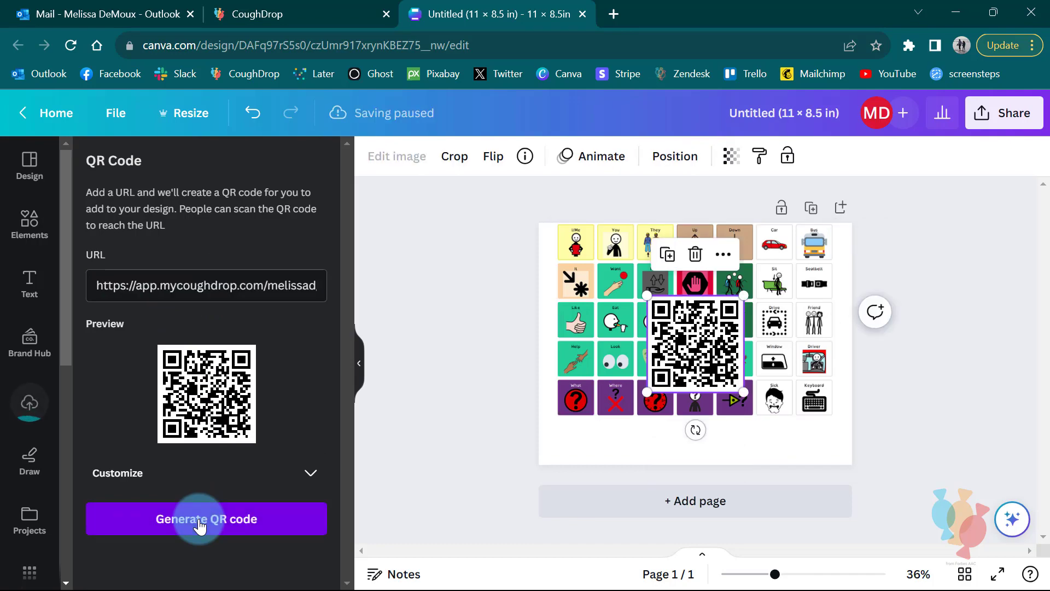
left_click(677, 342)
left_click(706, 337)
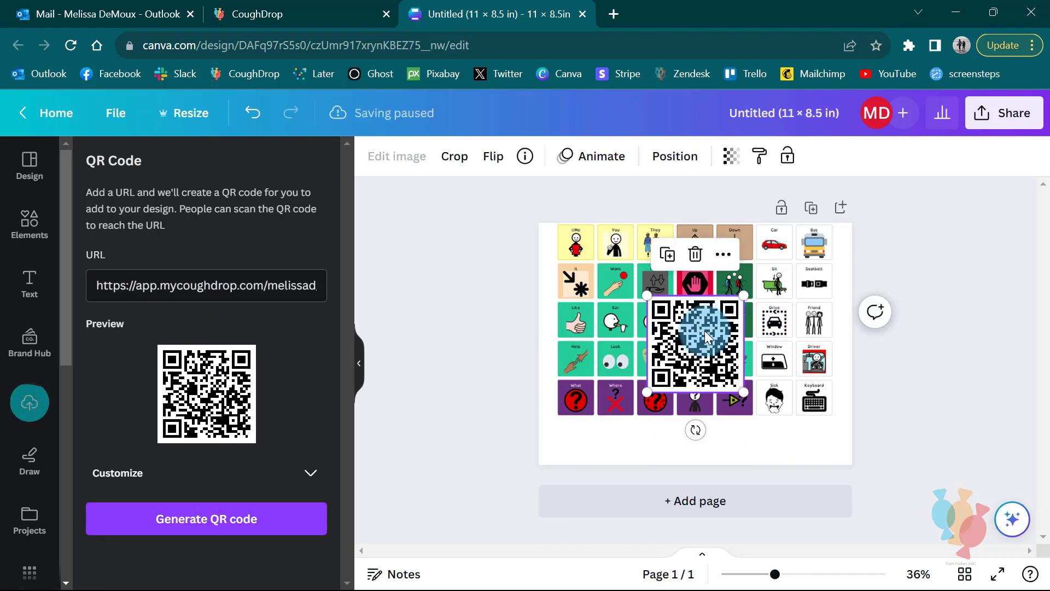
left_click_drag(647, 296, 603, 417)
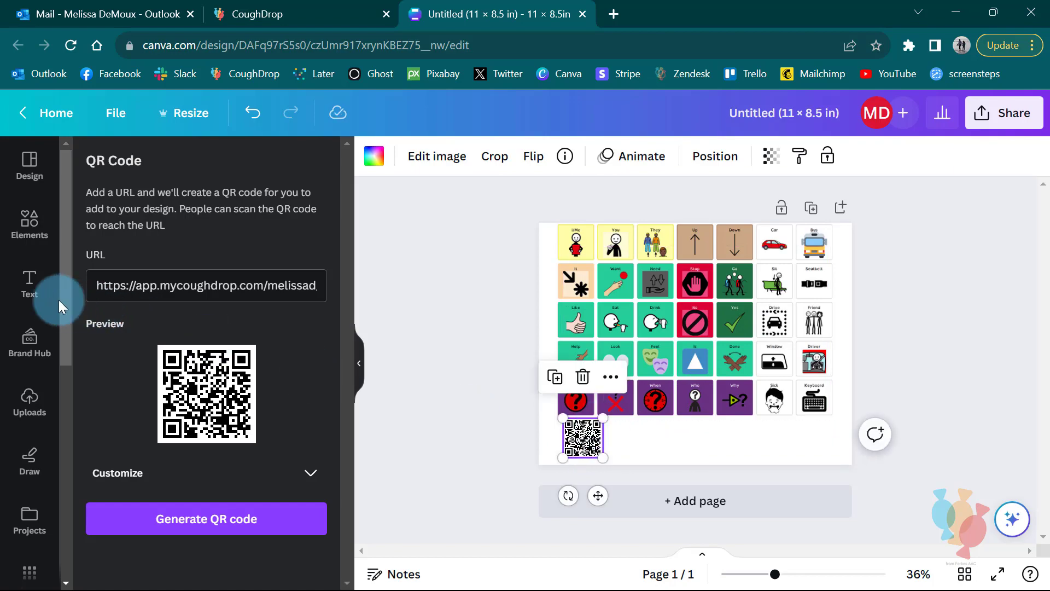
Step: Add a body-text caption 'This QR code will take you to the digital board' beside the QR code
left_click(20, 291)
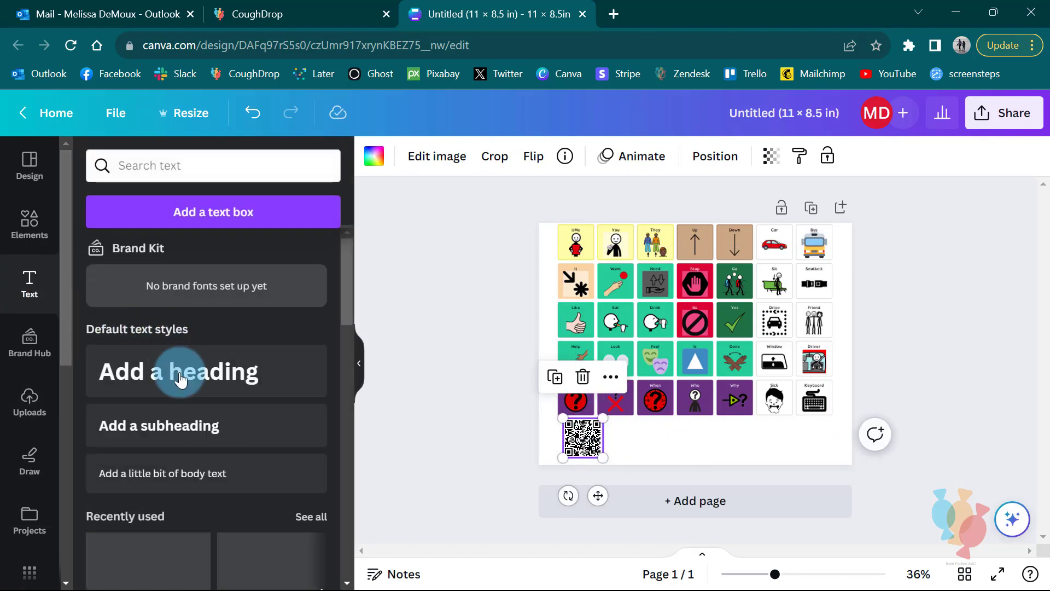
left_click(321, 465)
type("This Q")
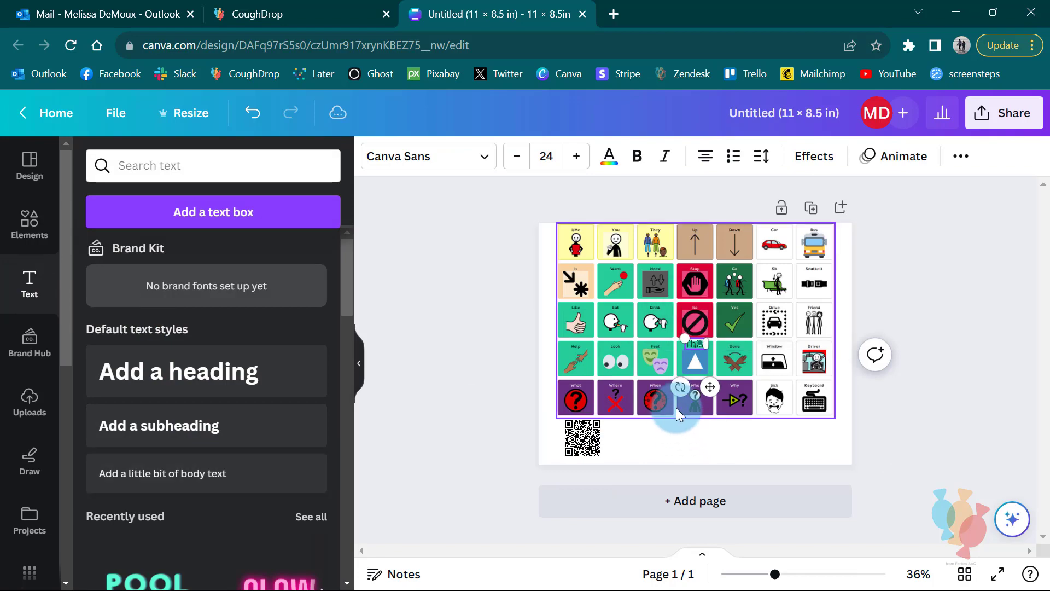
type("R code will ta")
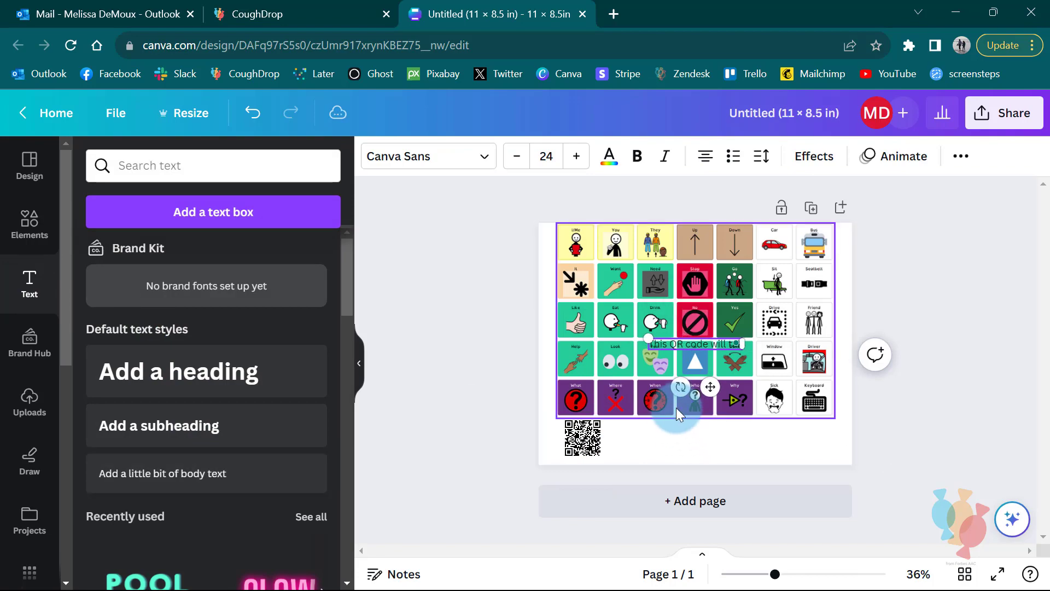
type("ke you to the digit")
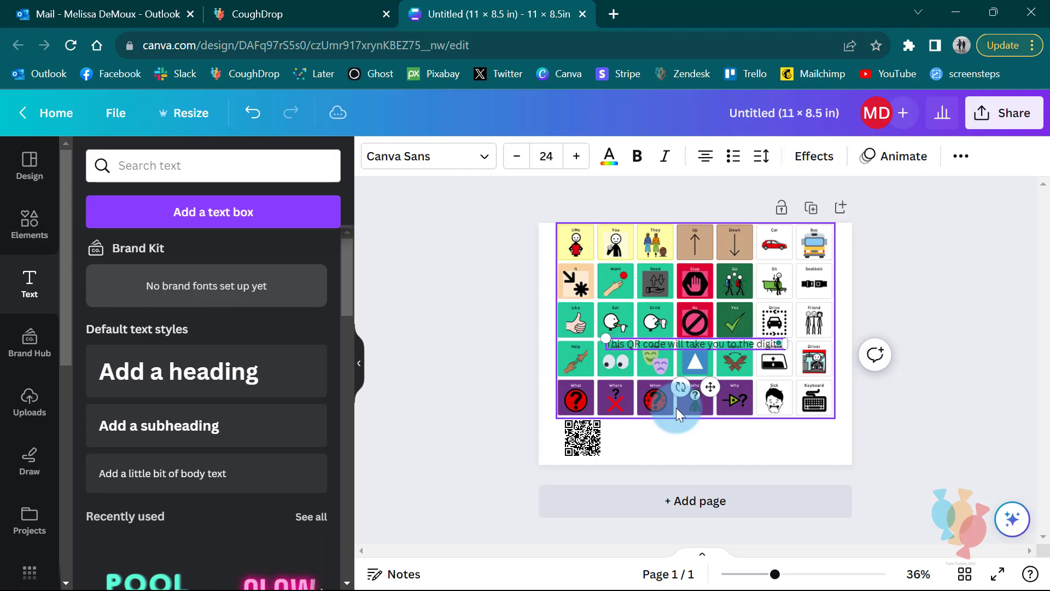
type("al boar")
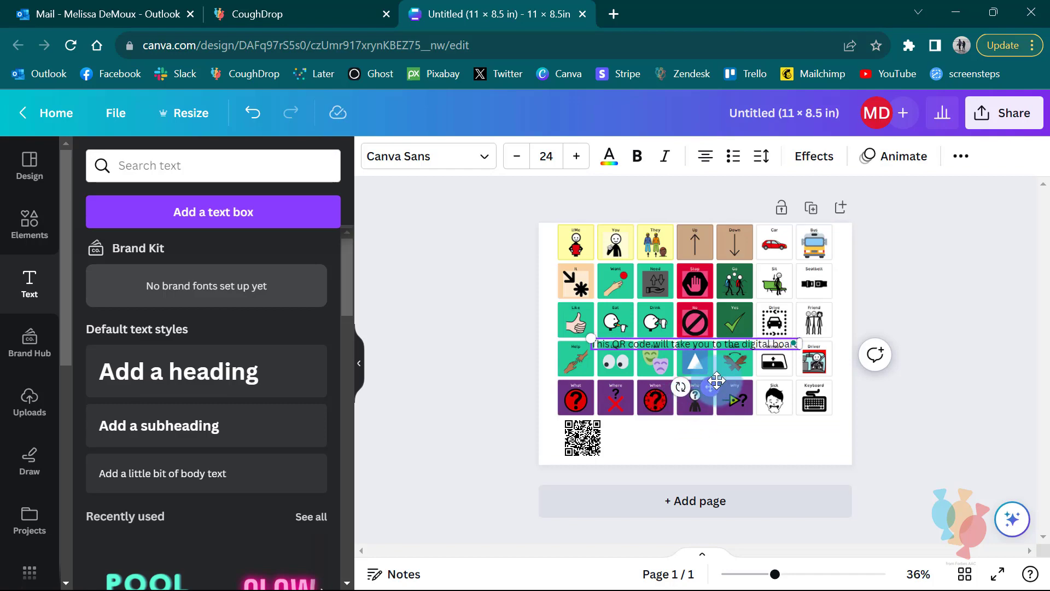
left_click_drag(713, 386, 732, 474)
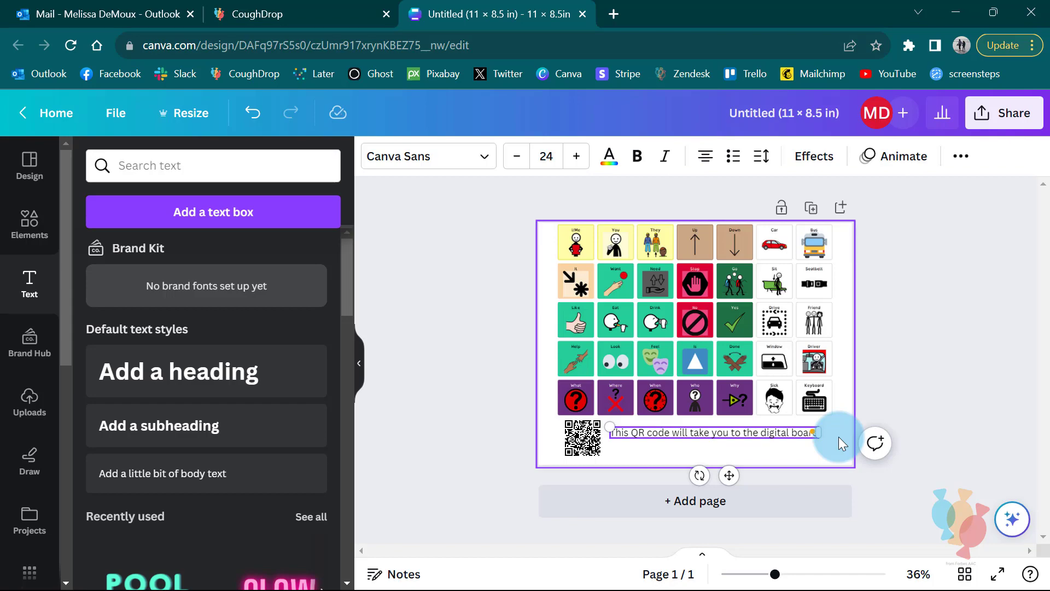
left_click(705, 333)
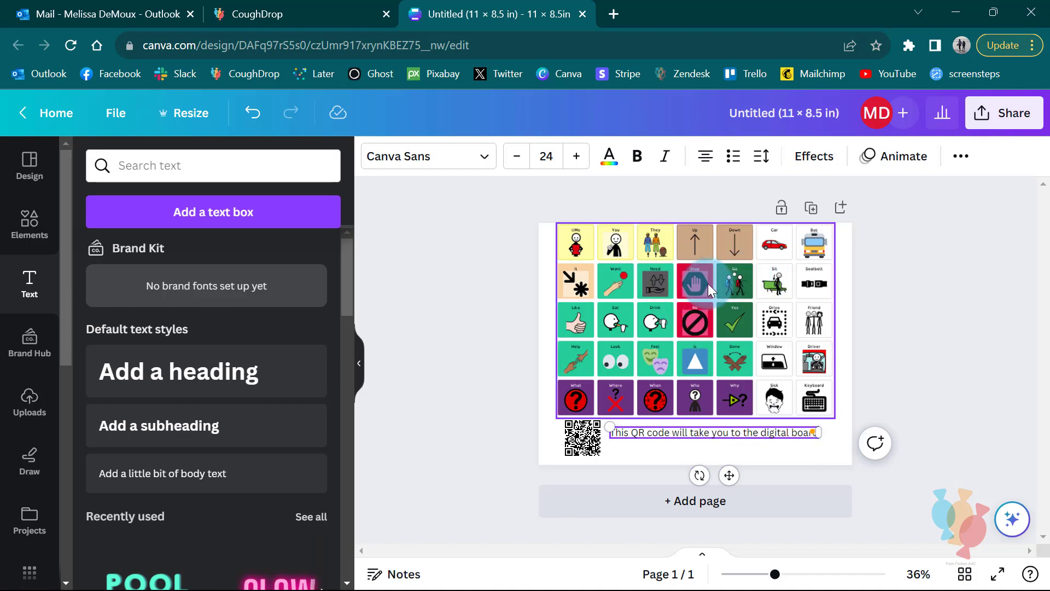
left_click(583, 438)
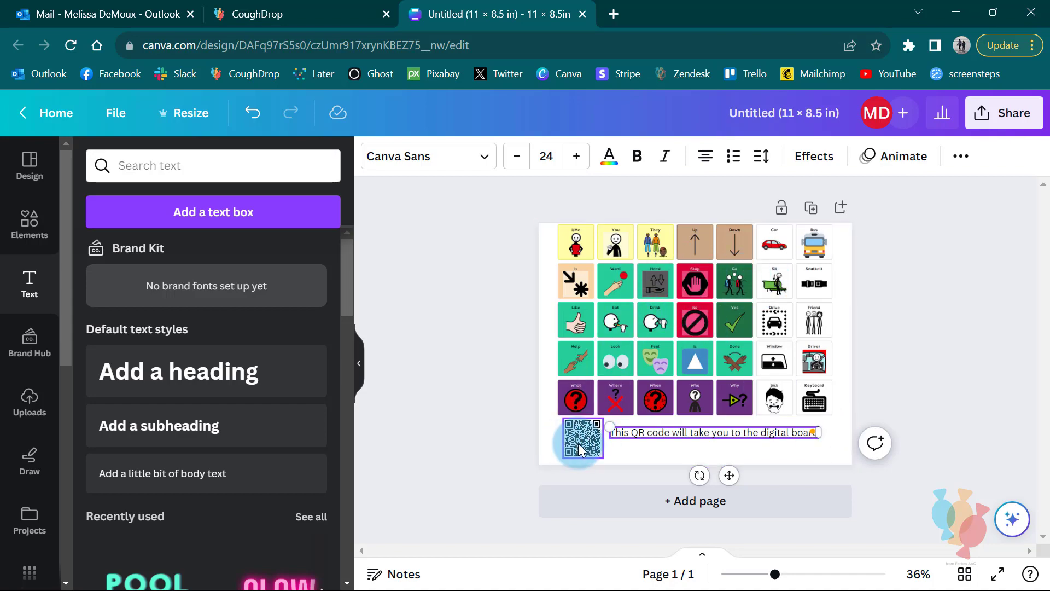
left_click(613, 445)
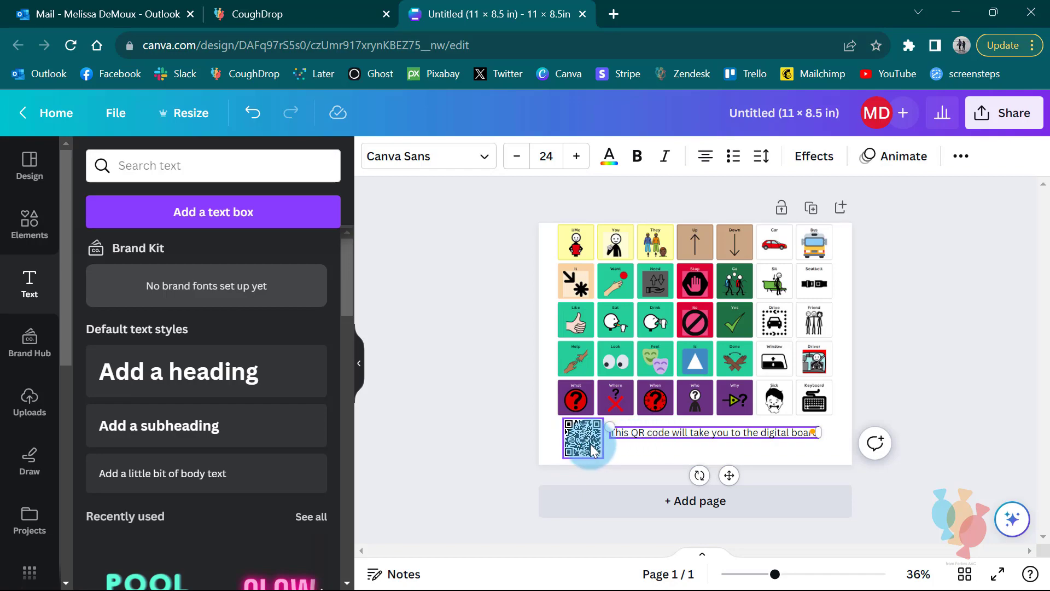
Step: Rename the design to 'QR code board' and glance at the Share options
left_click(767, 112)
type("QR c")
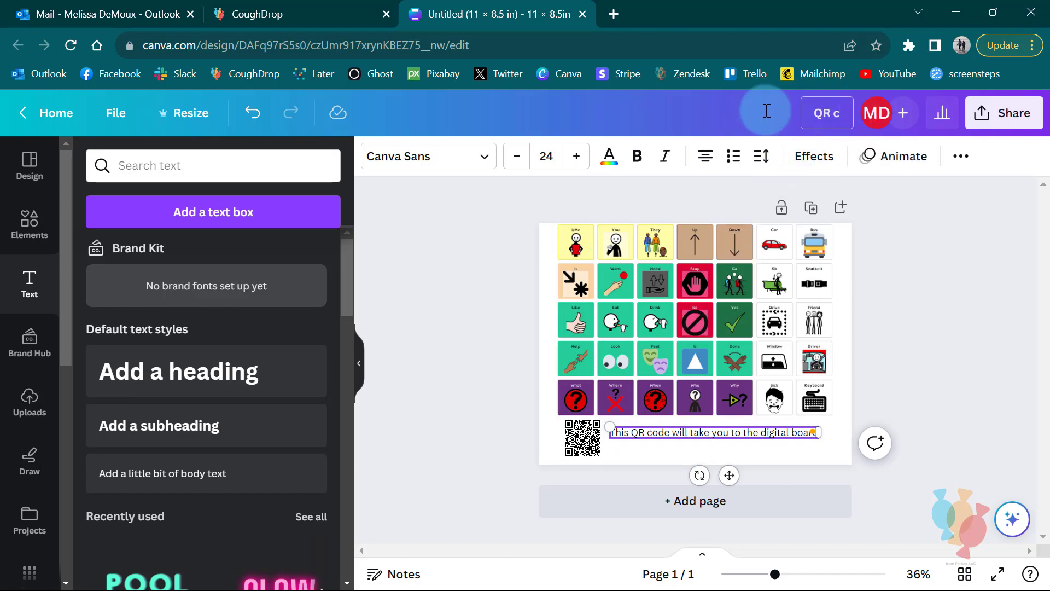
type("ode board")
key("Return")
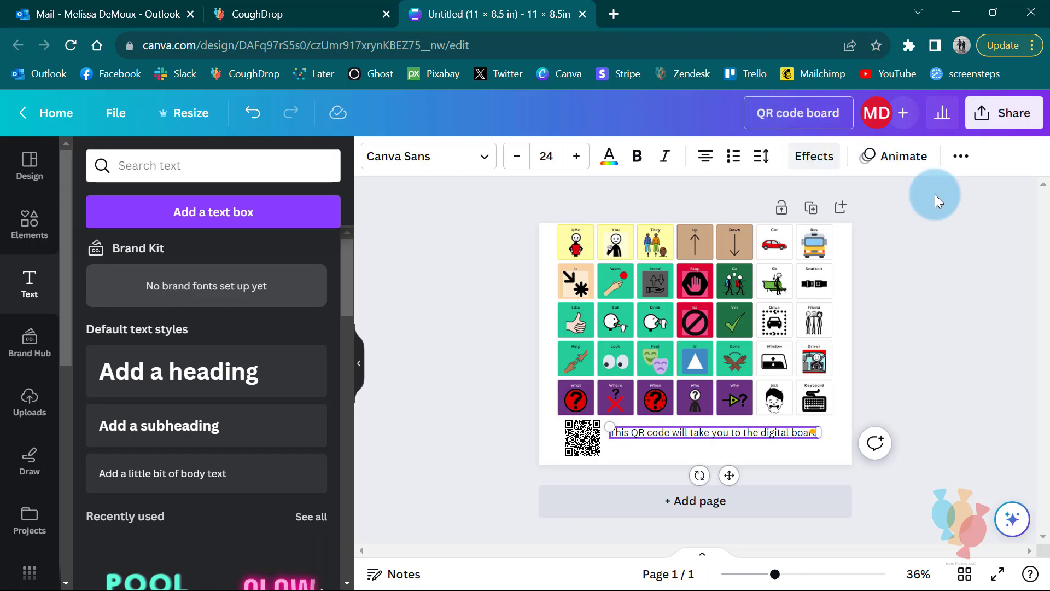
left_click(1001, 131)
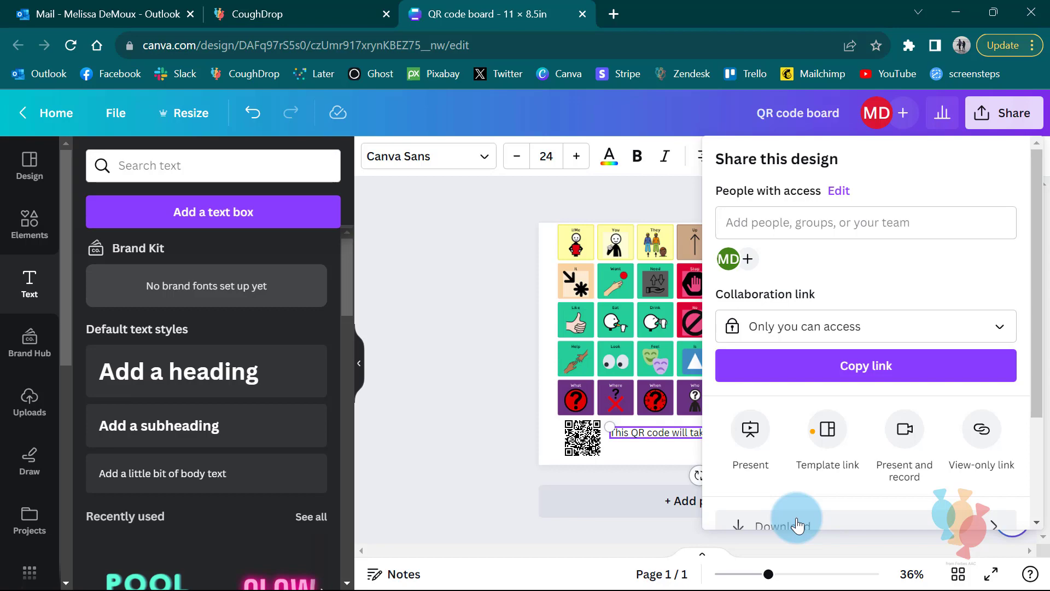
left_click(480, 327)
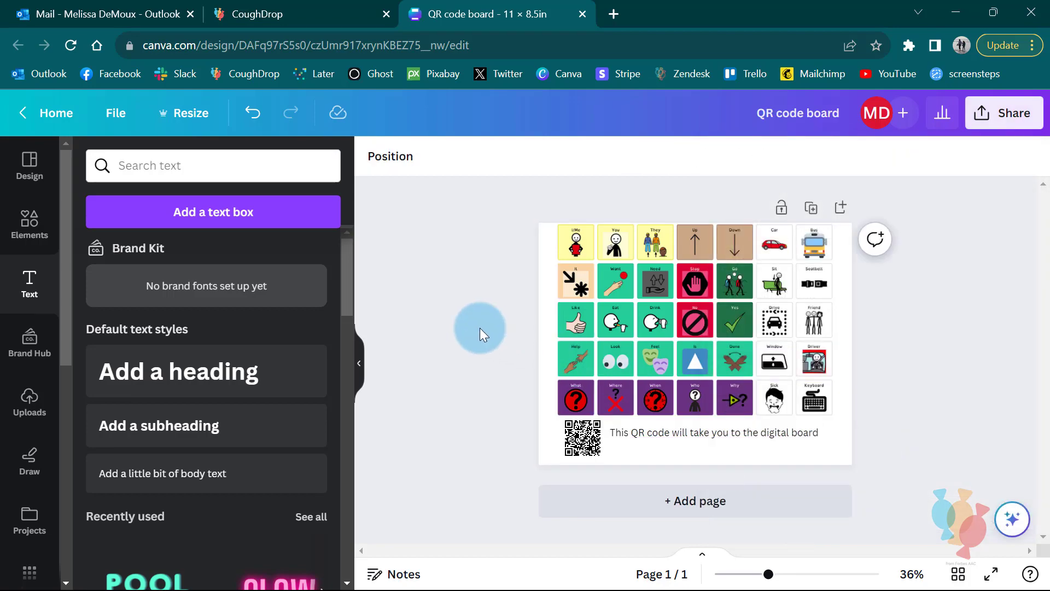